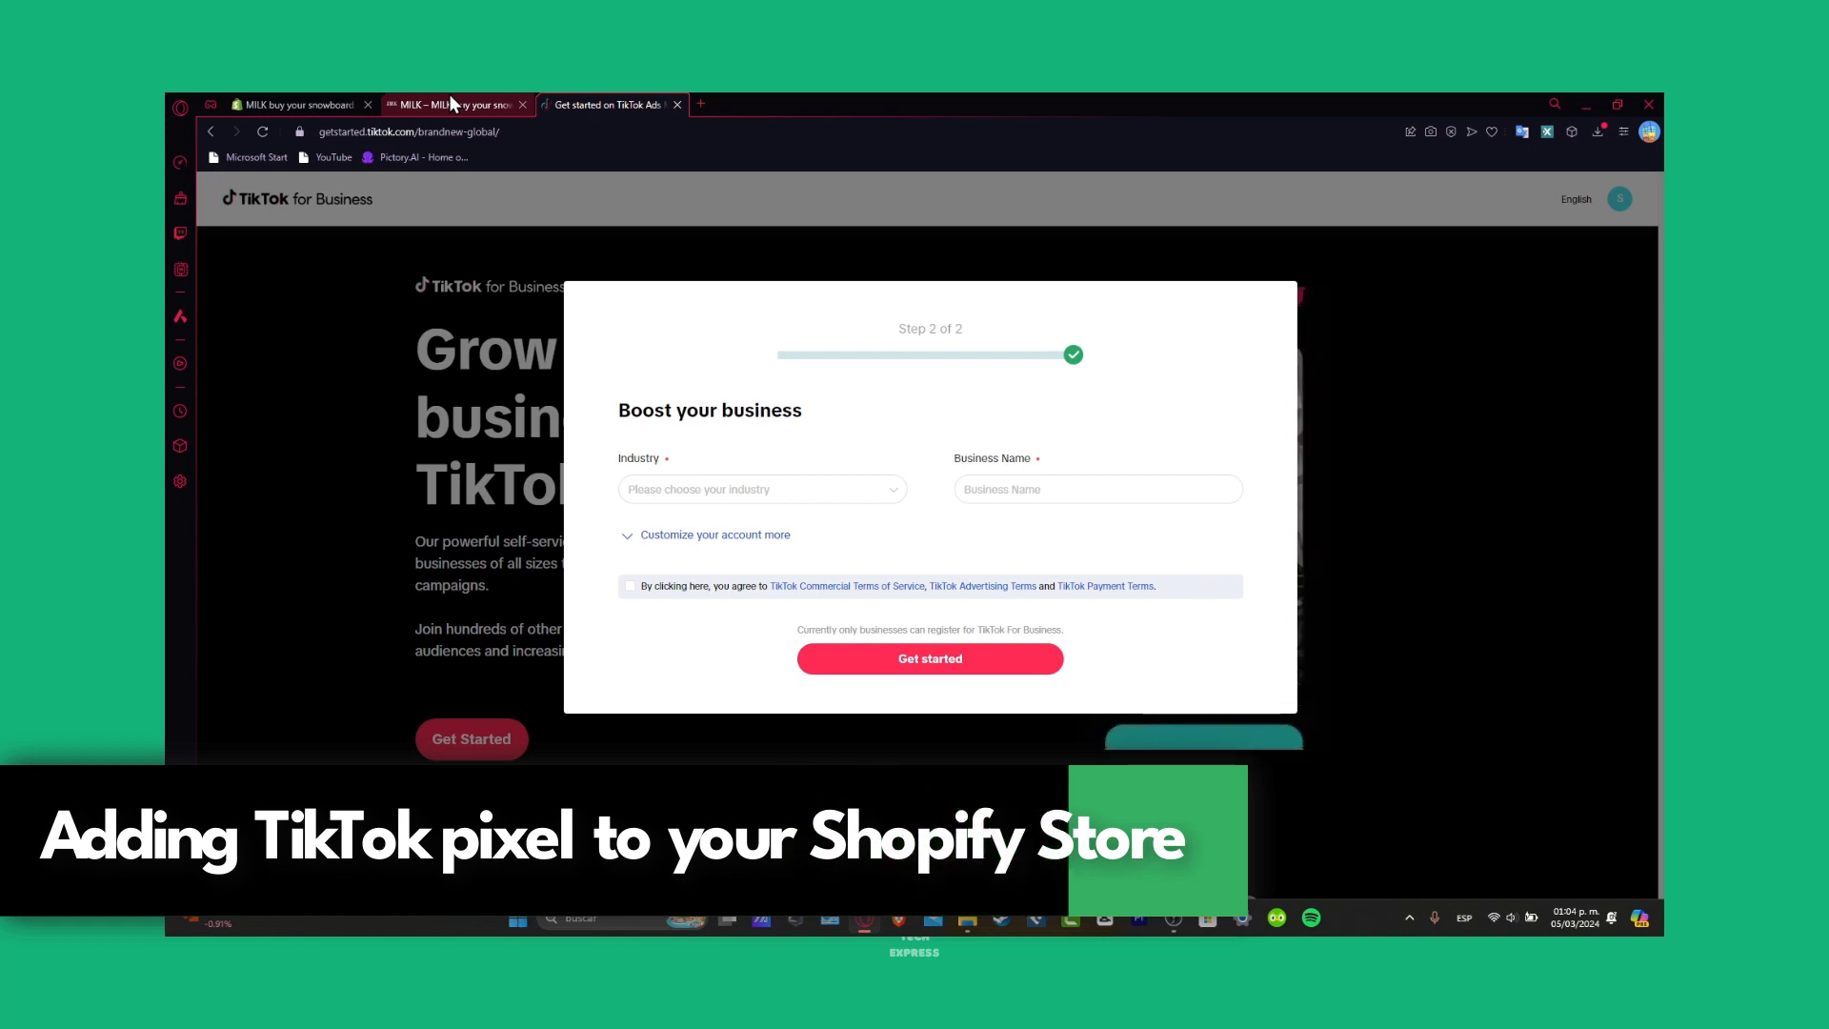
Scroll the MILK storefront to the footer and back, briefly glancing at the store admin.
left_click(455, 101)
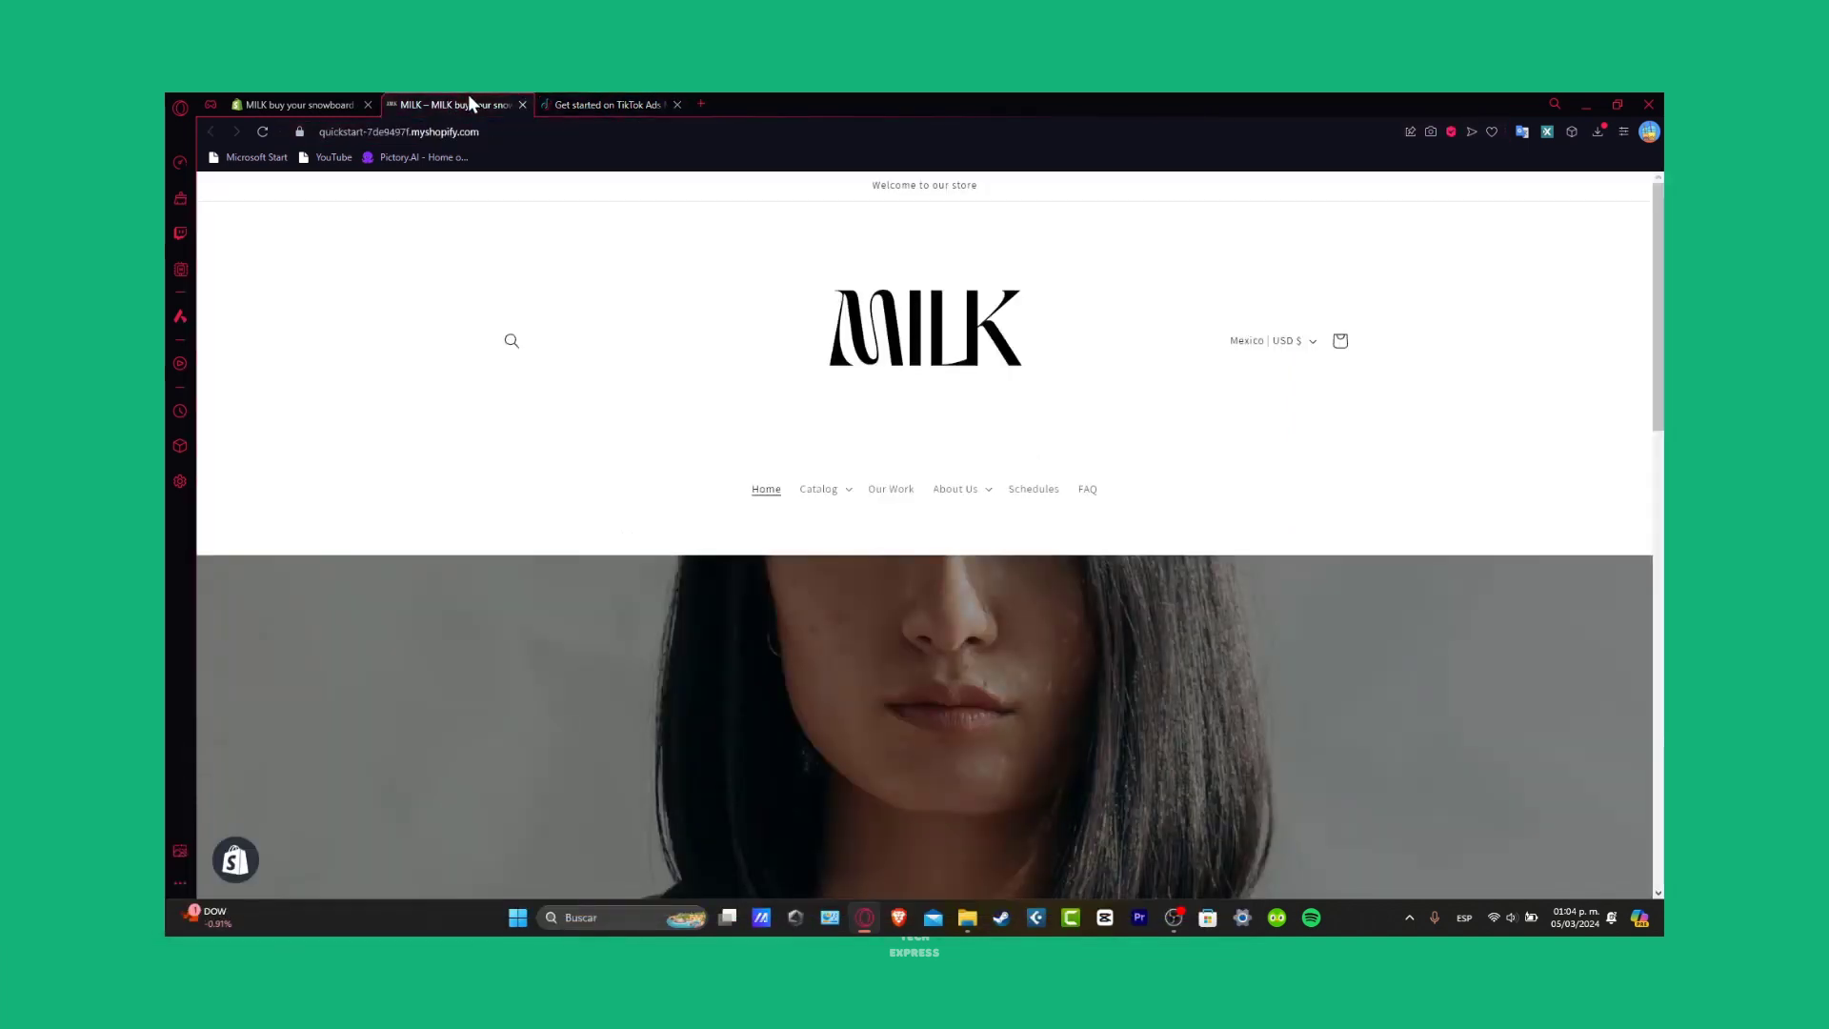
scroll(1010, 530, "down", 5)
scroll(1011, 530, "down", 10)
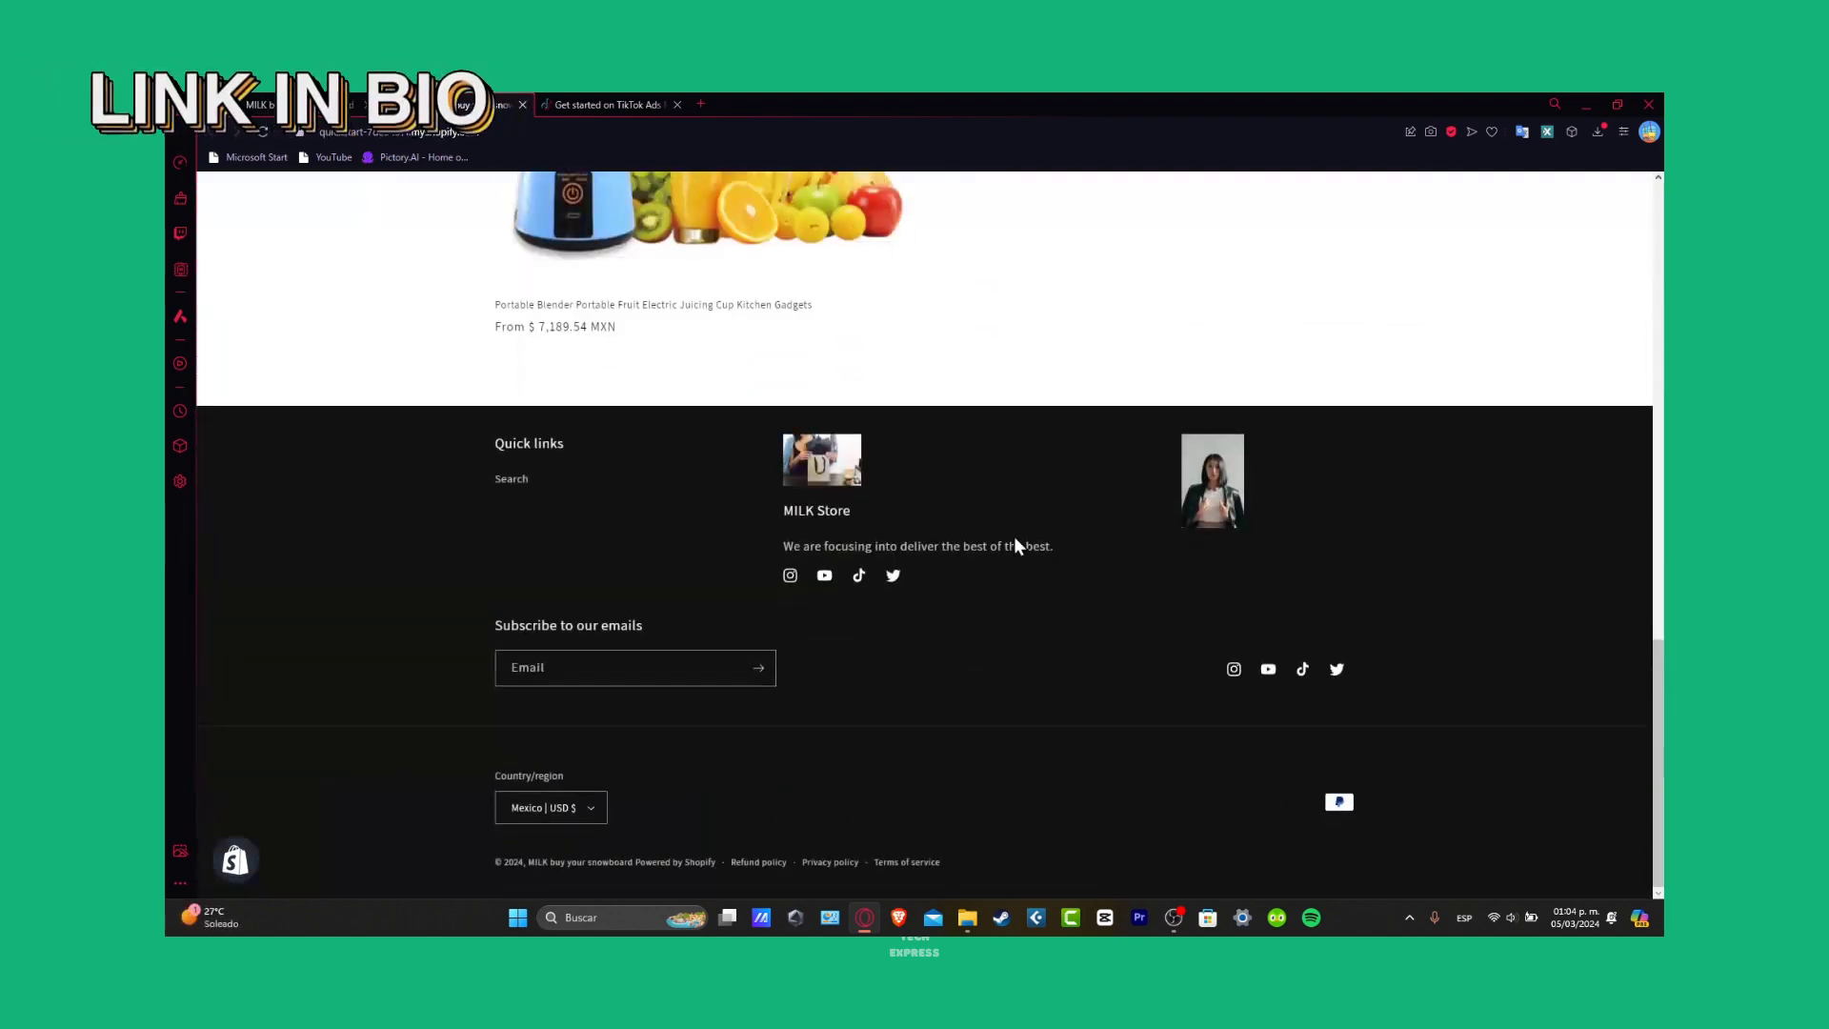
scroll(1016, 539, "up", 15)
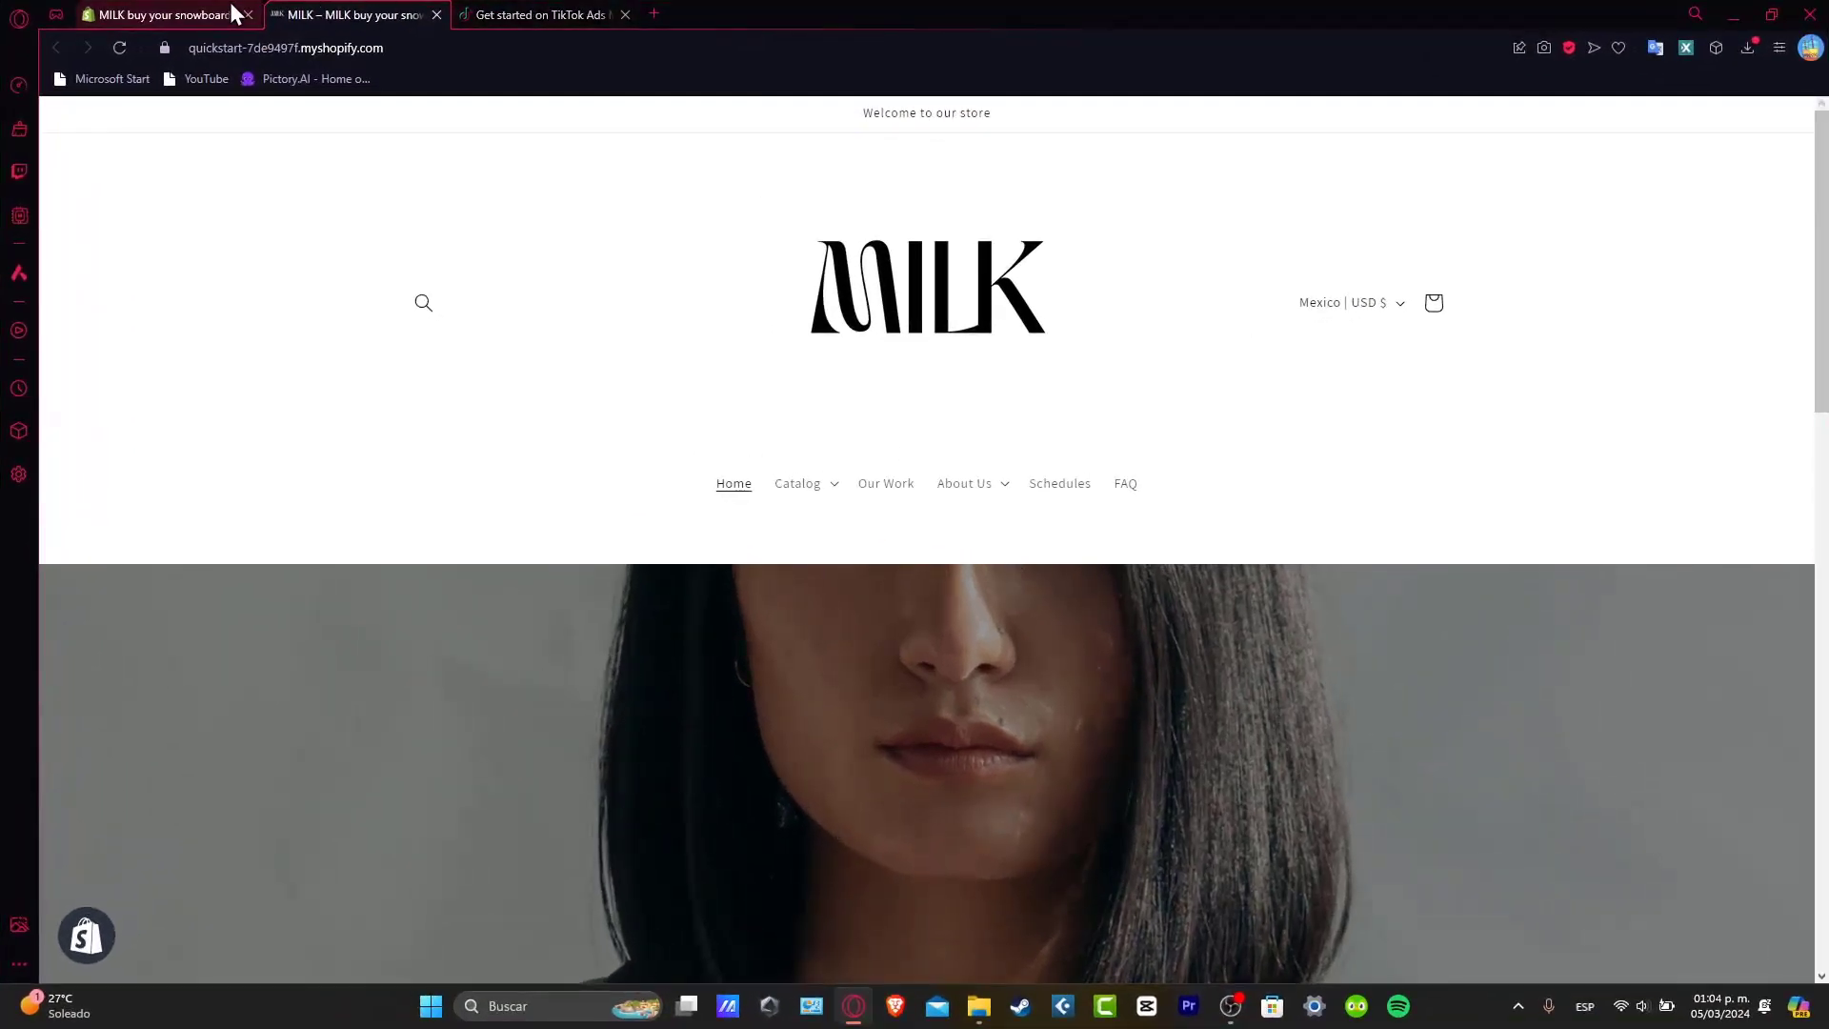
left_click(232, 11)
left_click(391, 13)
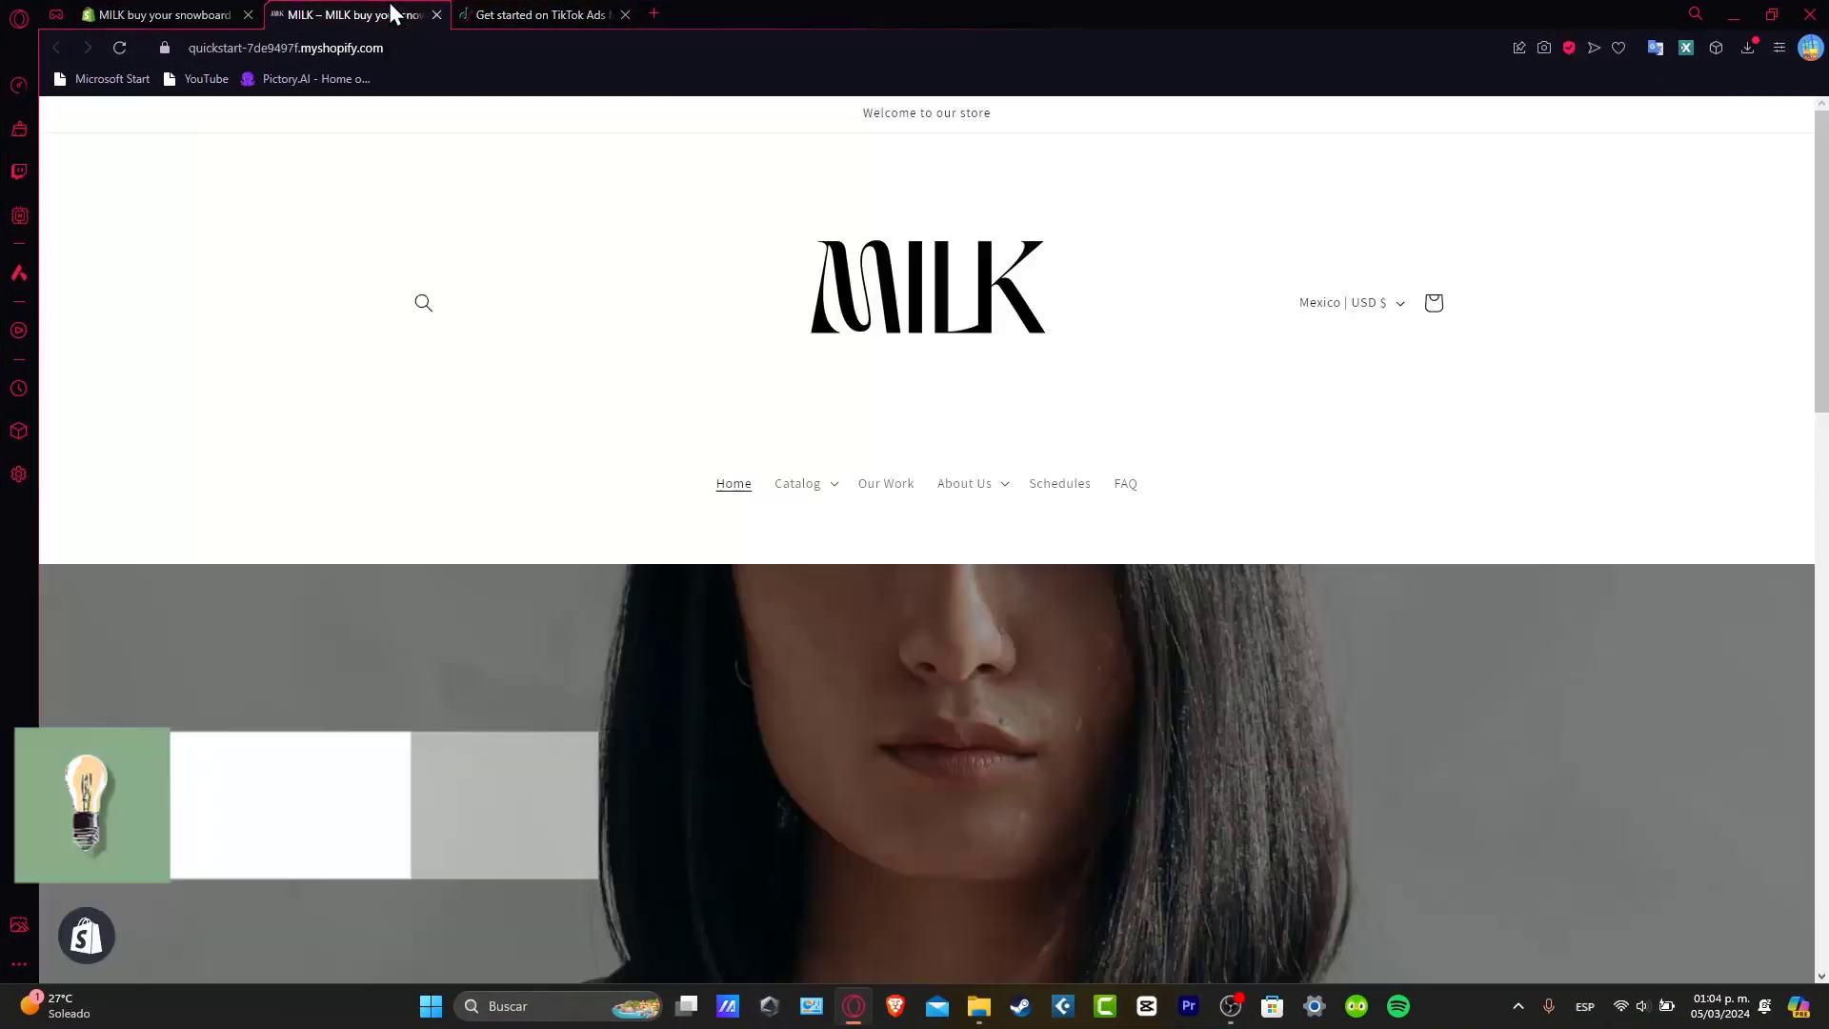
In the TikTok sign-up, view the industry list, reveal billing settings and try submitting.
left_click(581, 8)
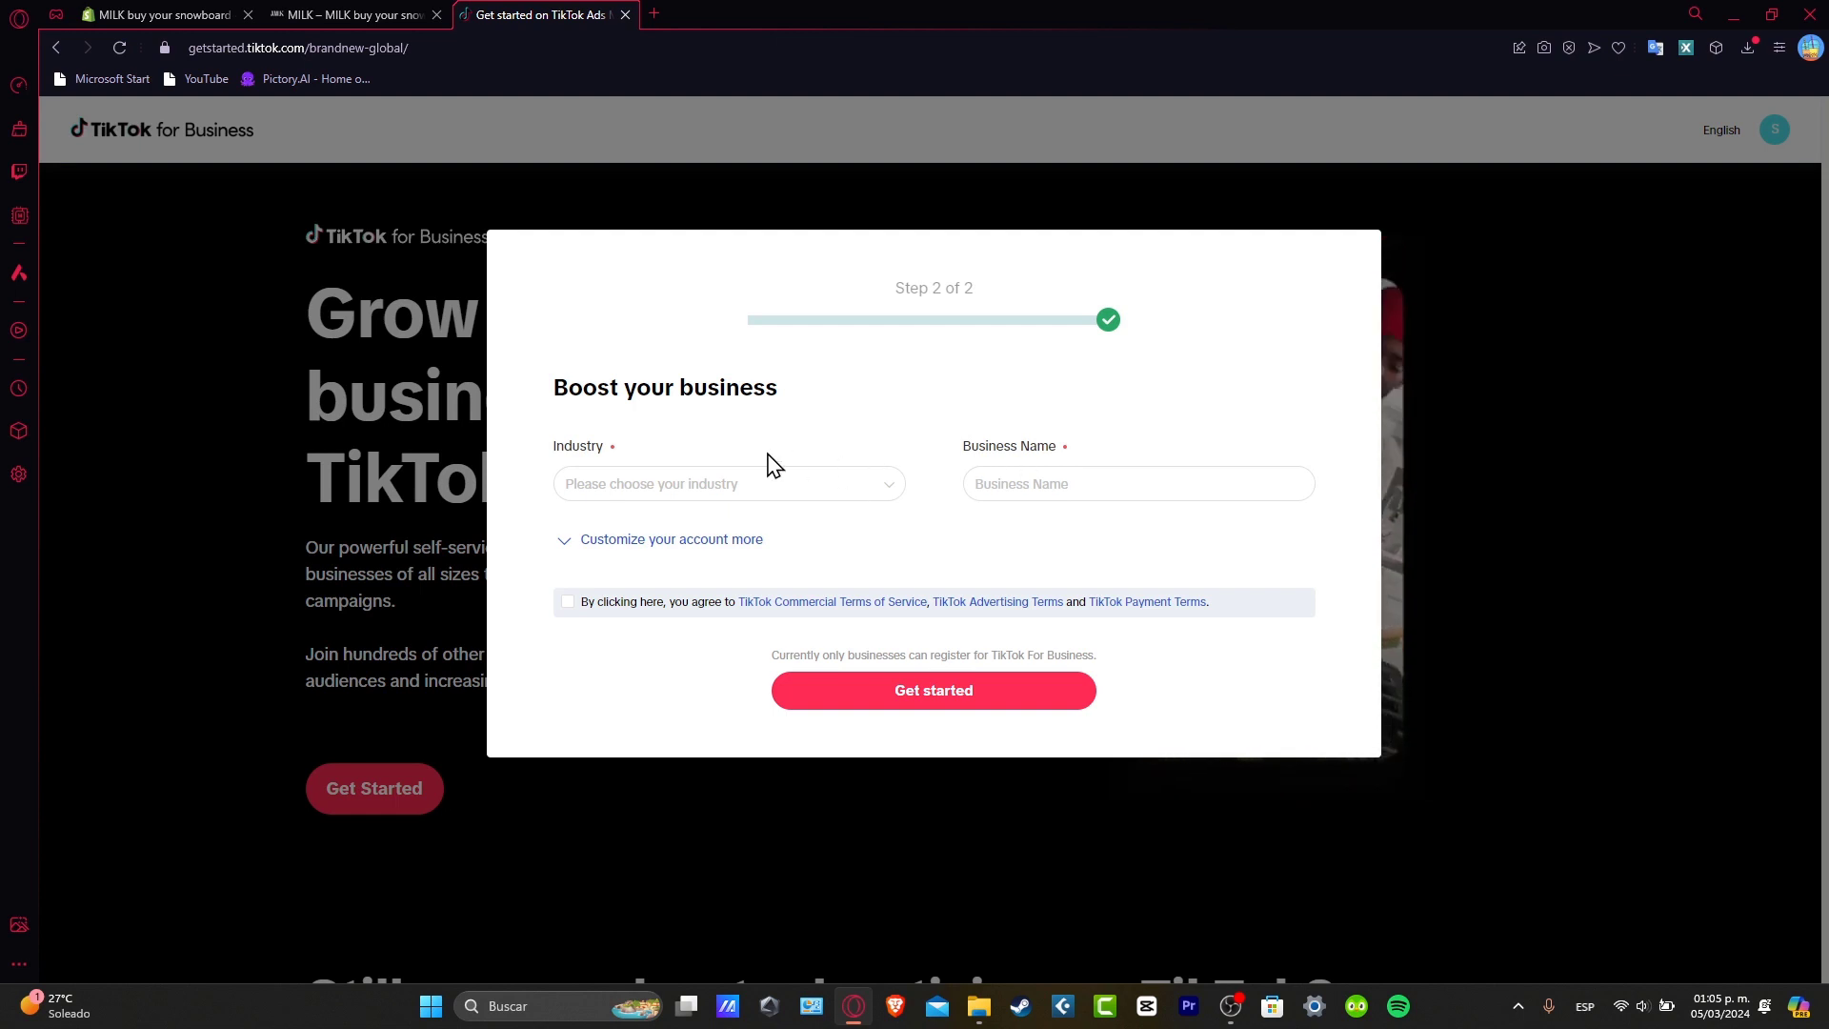
left_click(686, 482)
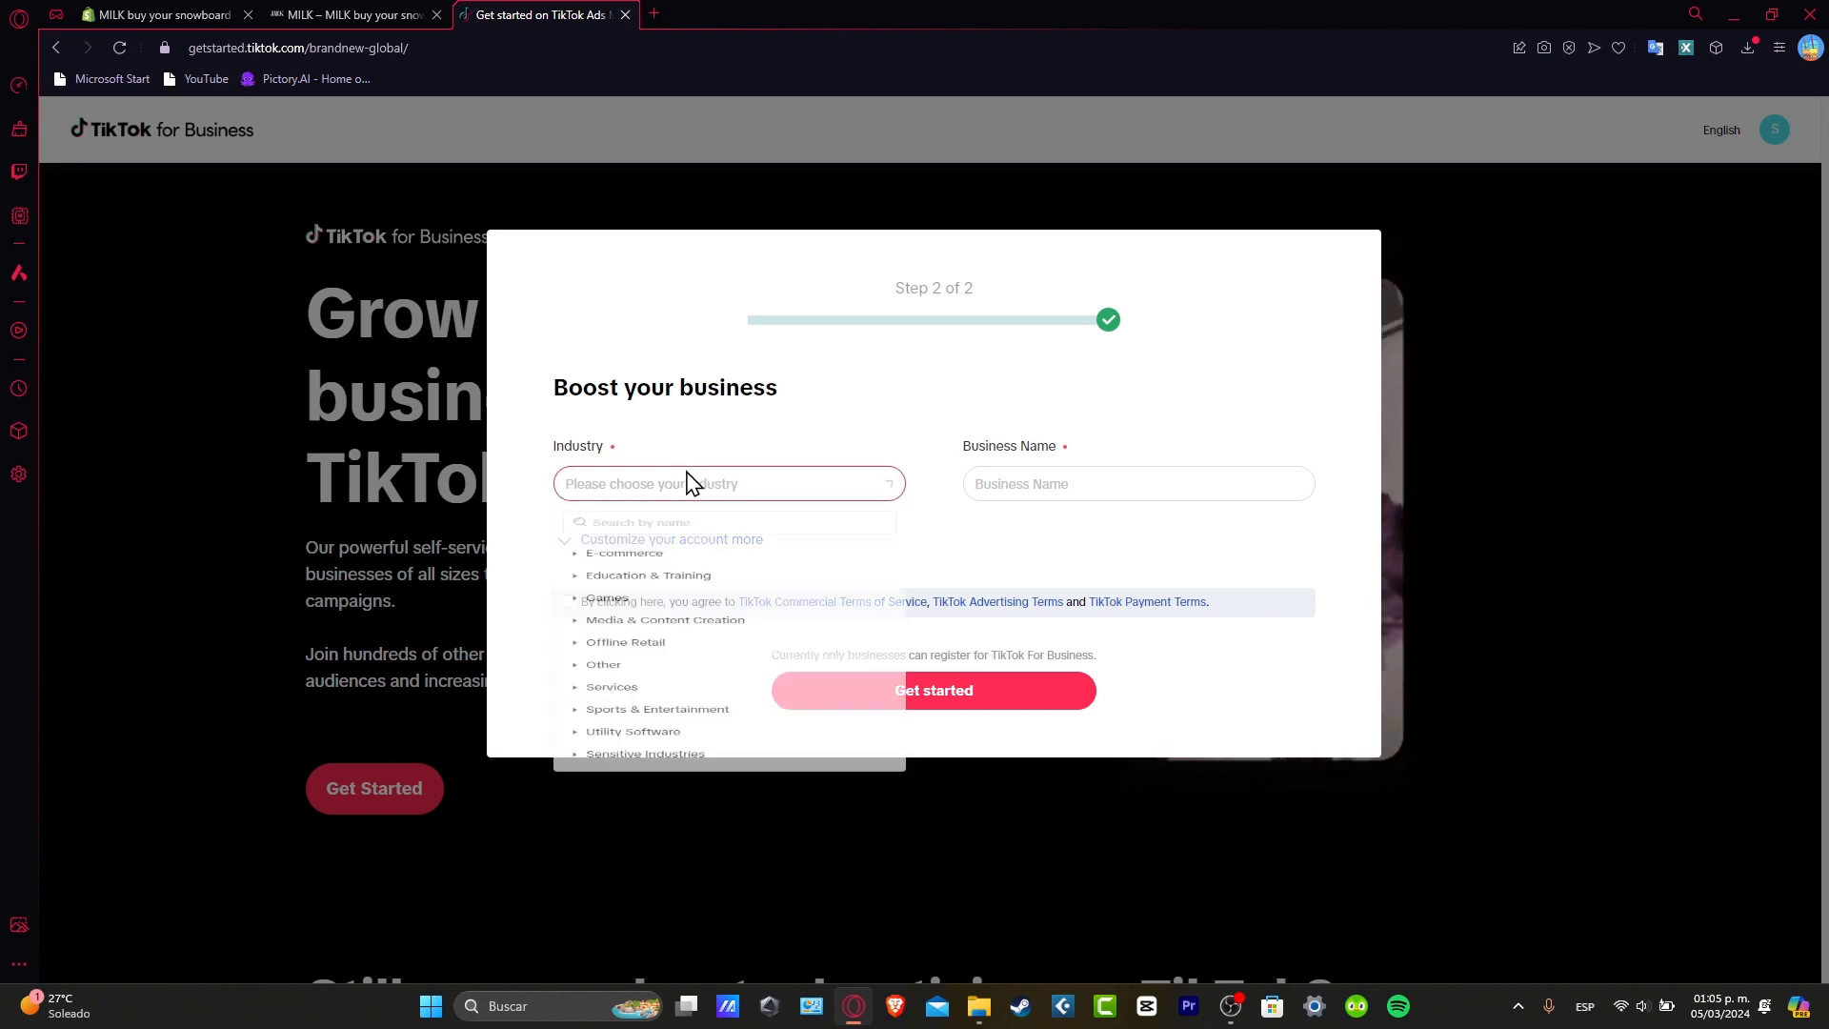
left_click(1122, 503)
left_click(685, 548)
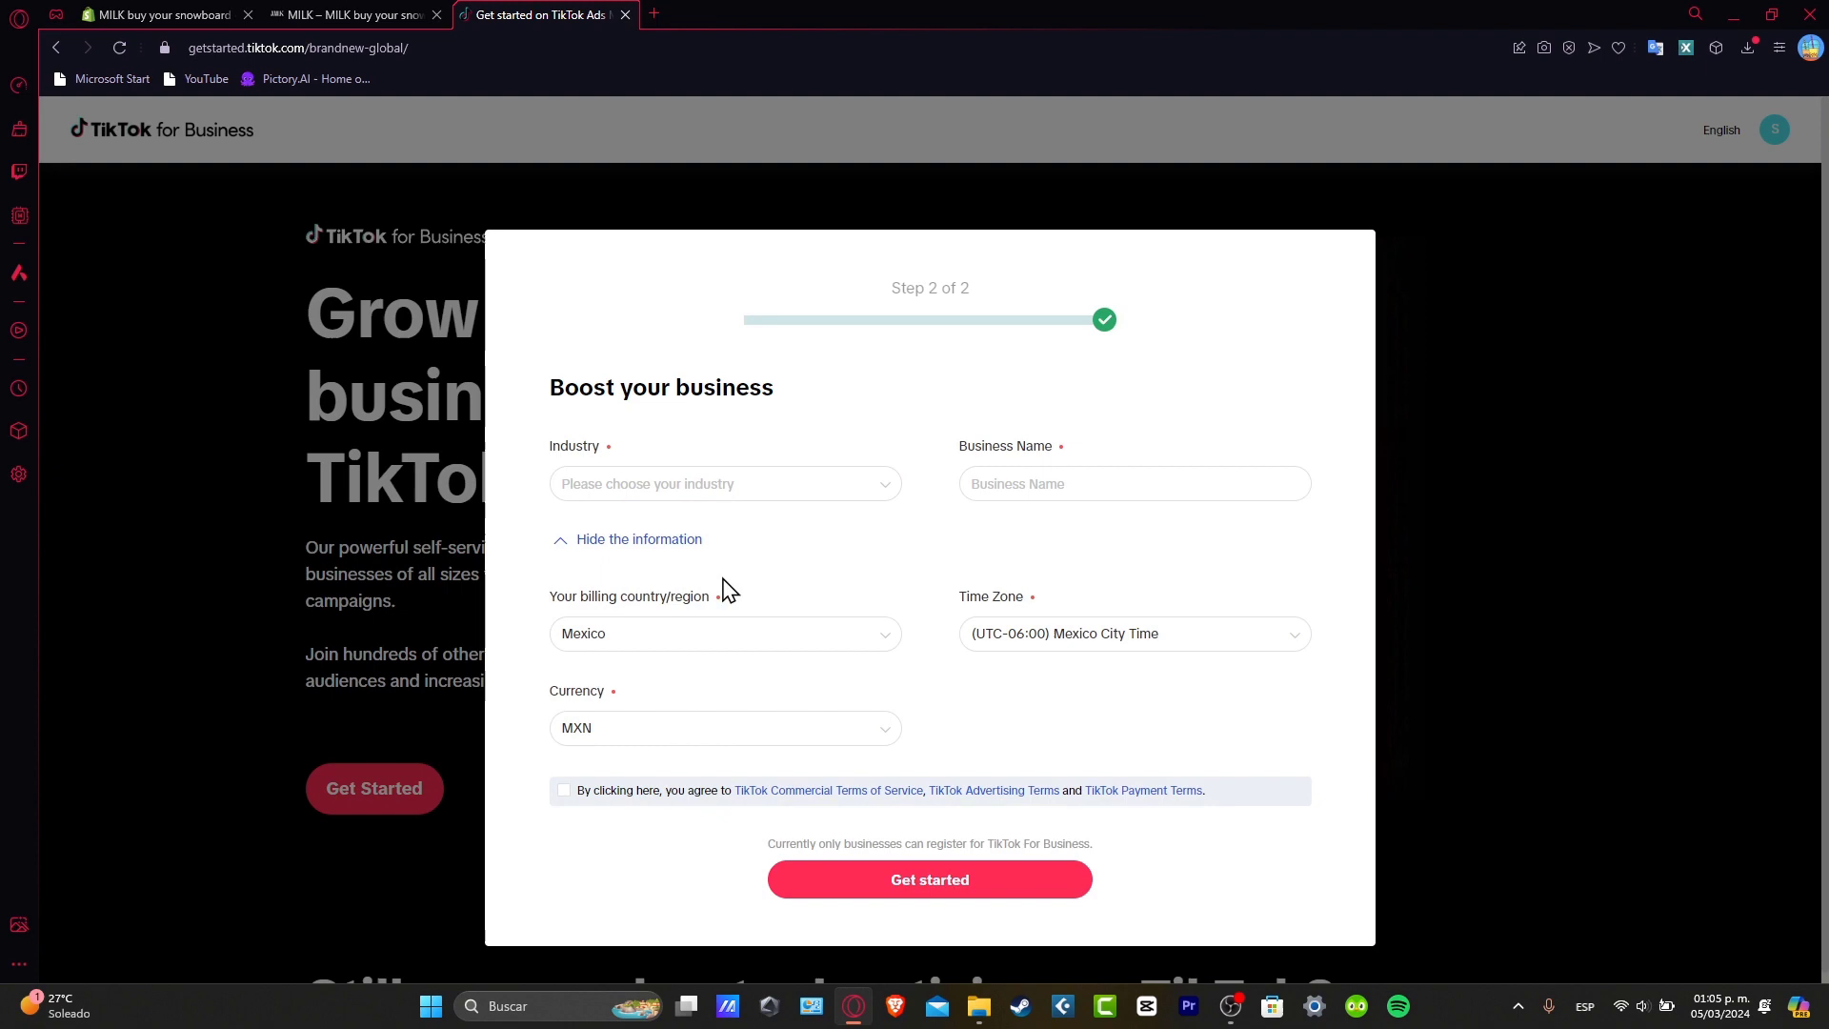
left_click(912, 880)
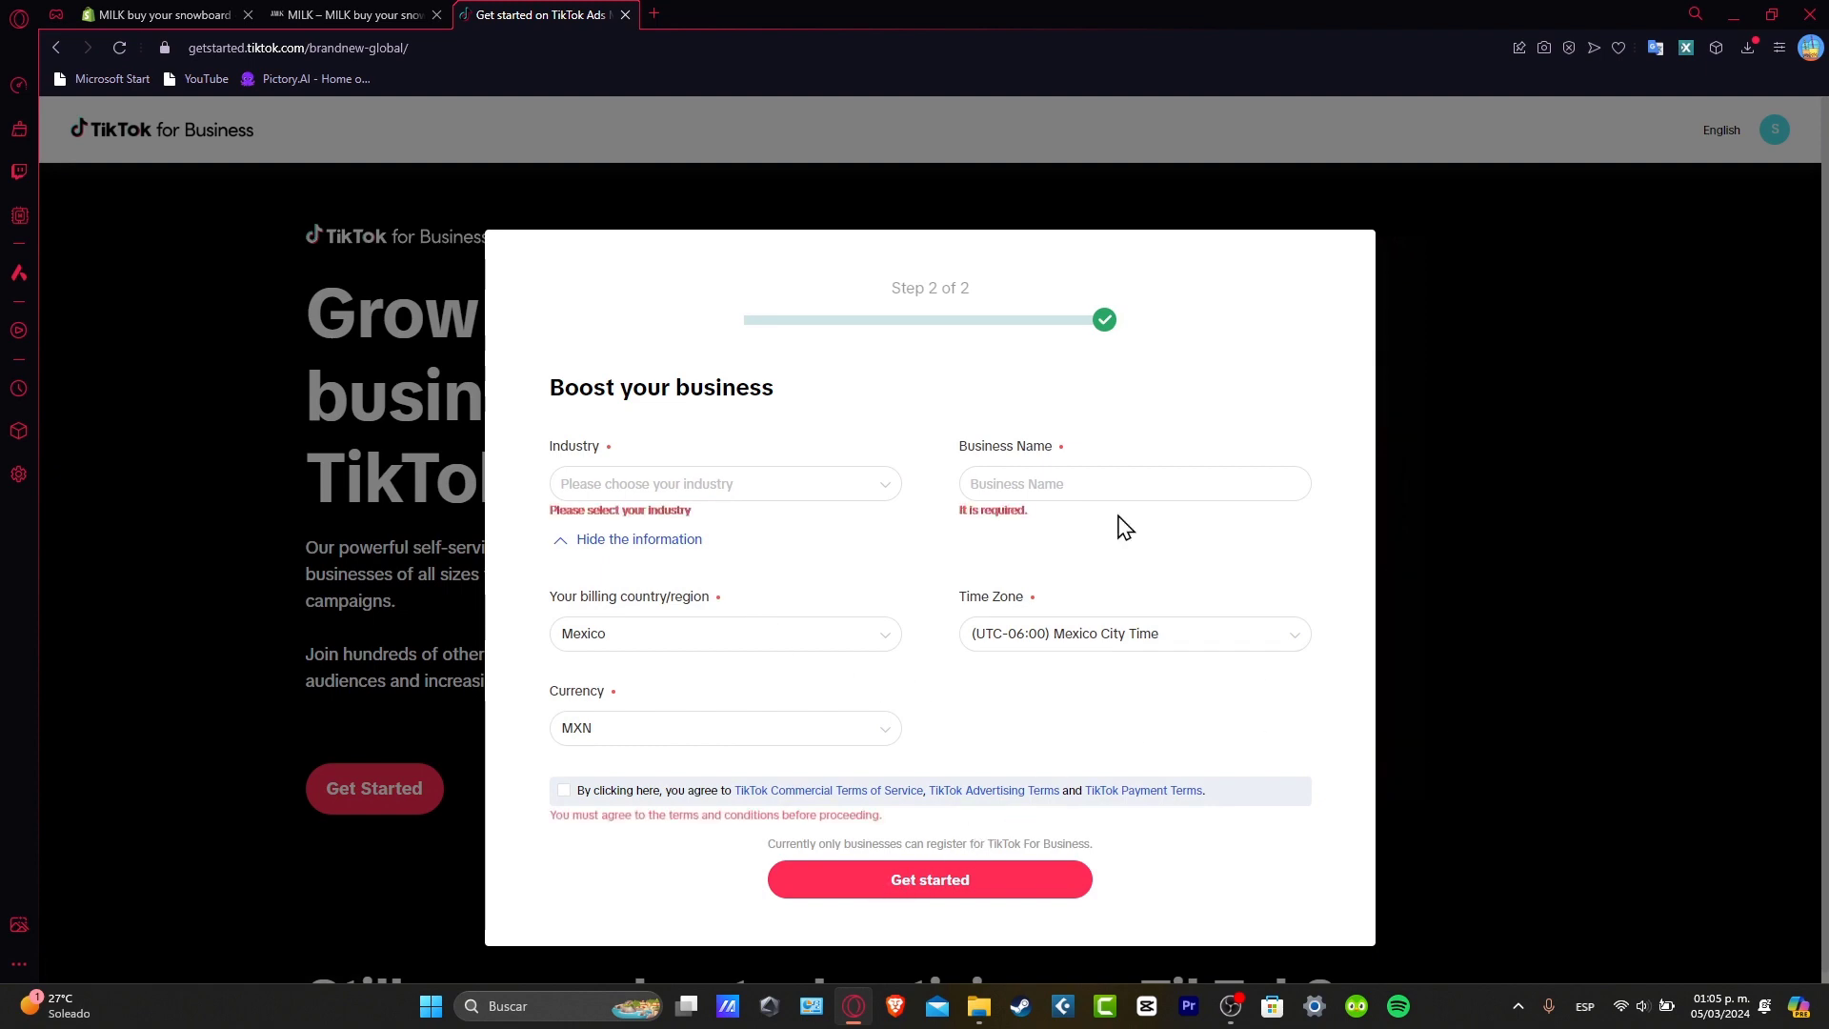
Restart the TikTok ads sign-up and return to the email confirmation step.
left_click(1453, 318)
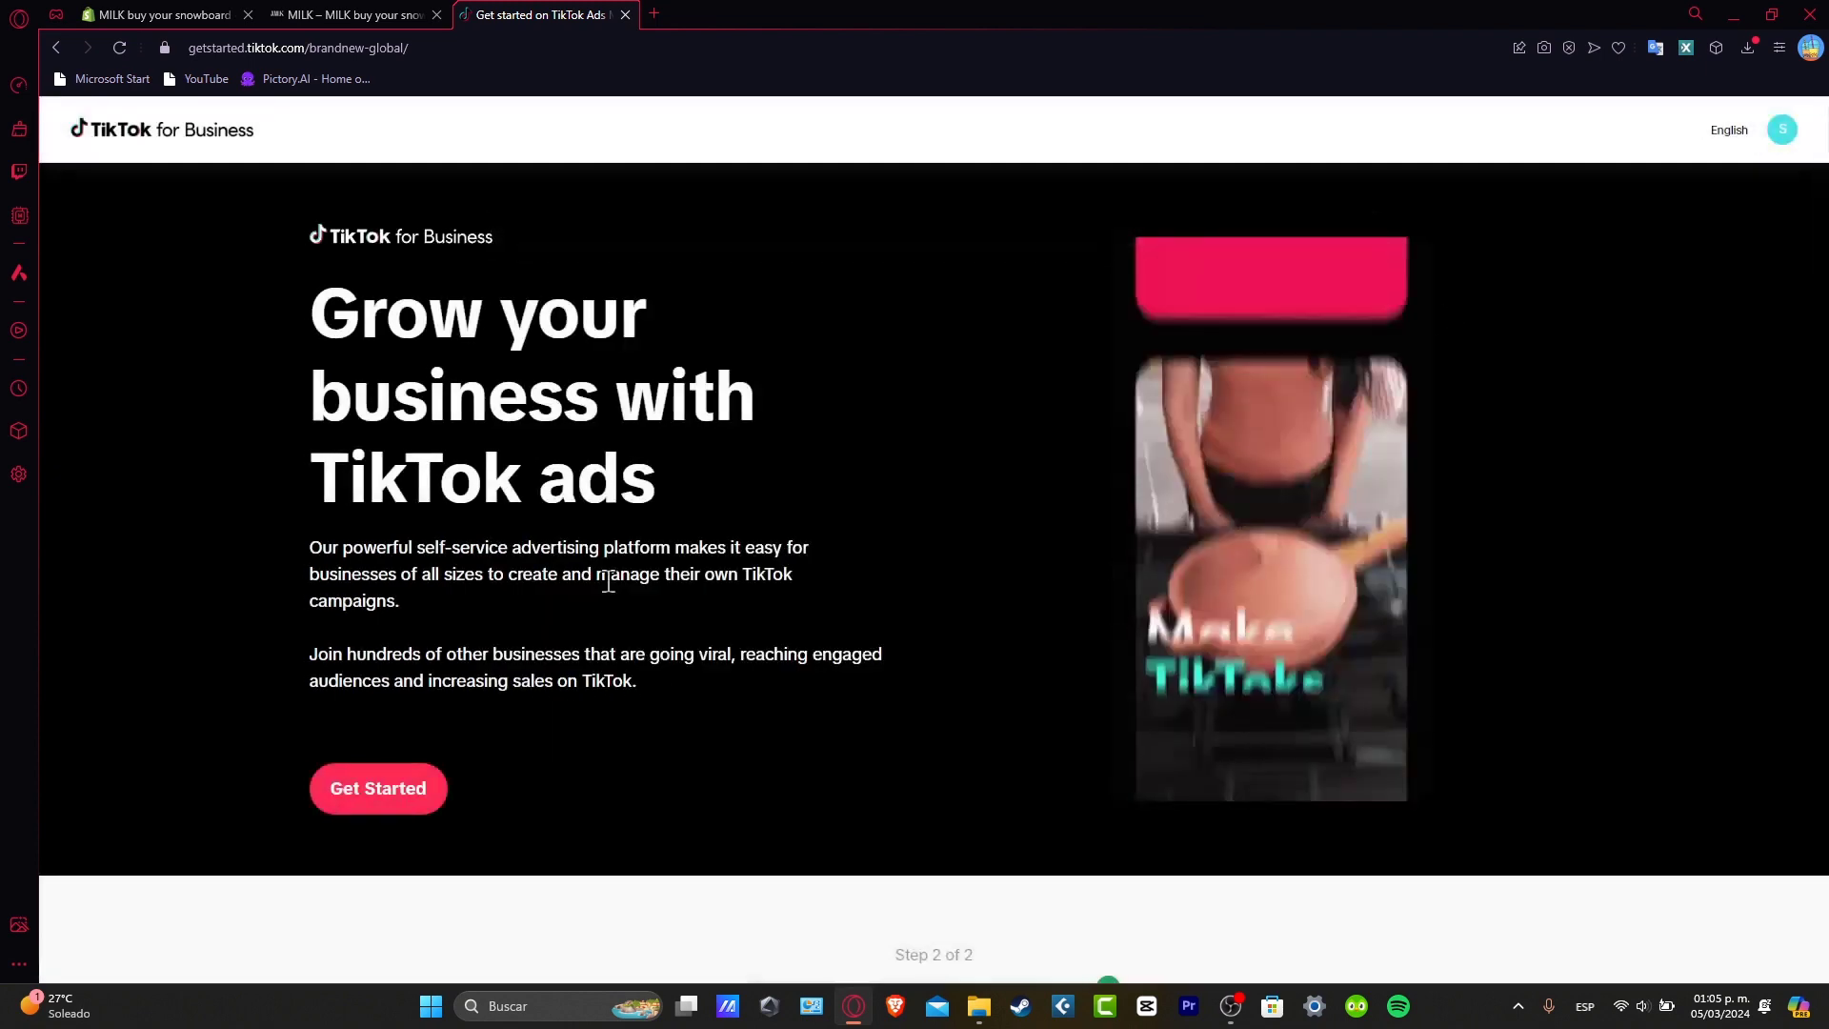
left_click(373, 791)
scroll(510, 759, "down", 7)
left_click(1558, 206)
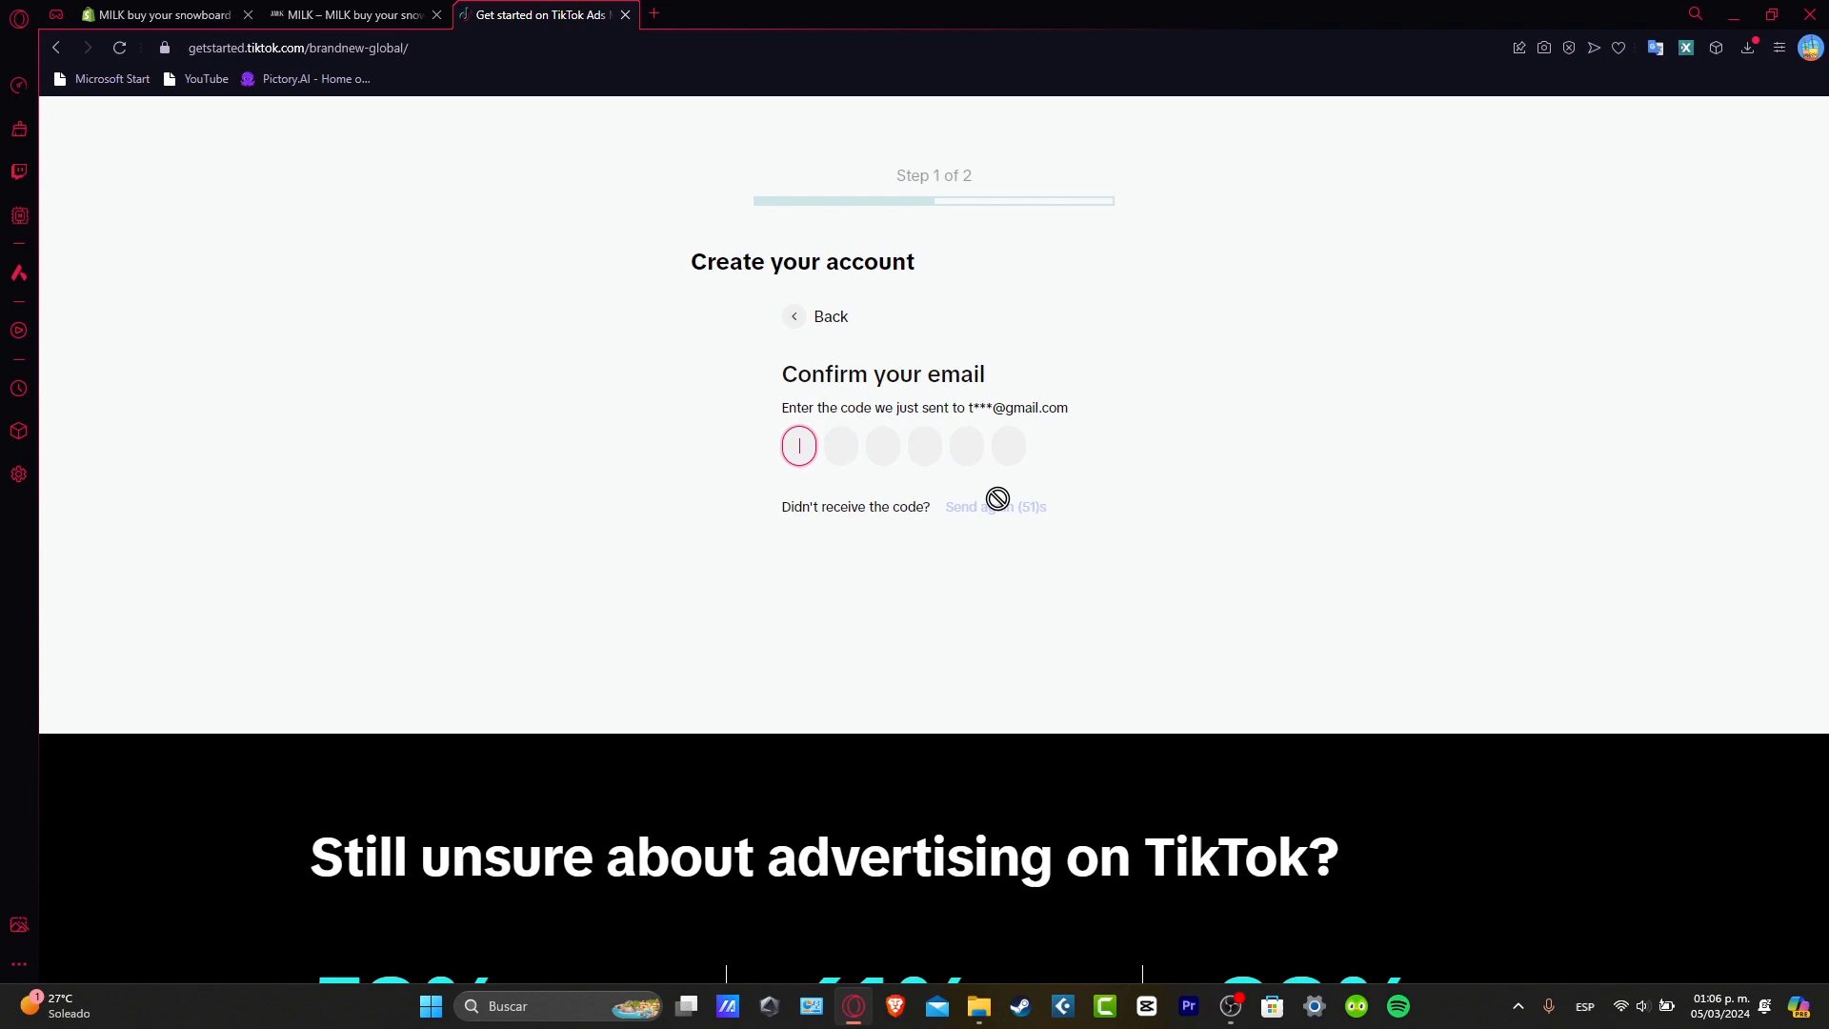
Open Ads Manager in a new tab, go to Events and page through the intro carousel.
left_click(644, 13)
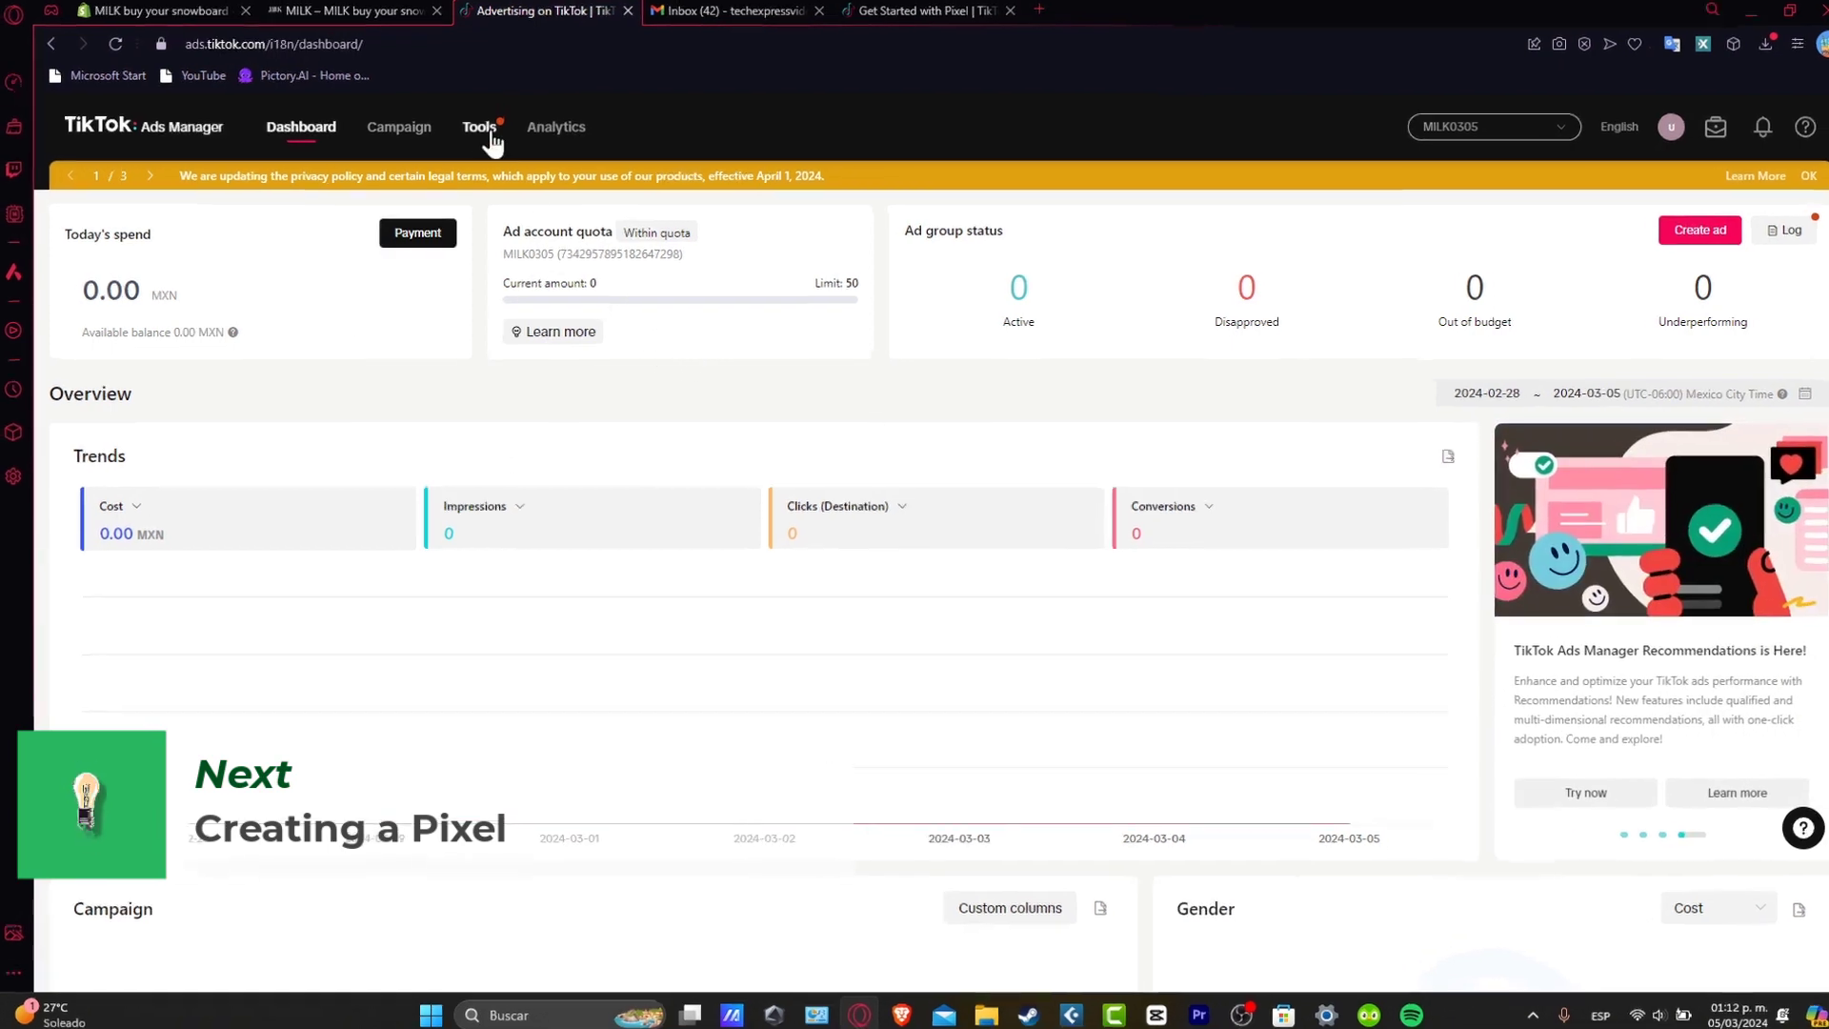
mouse_move(500, 55)
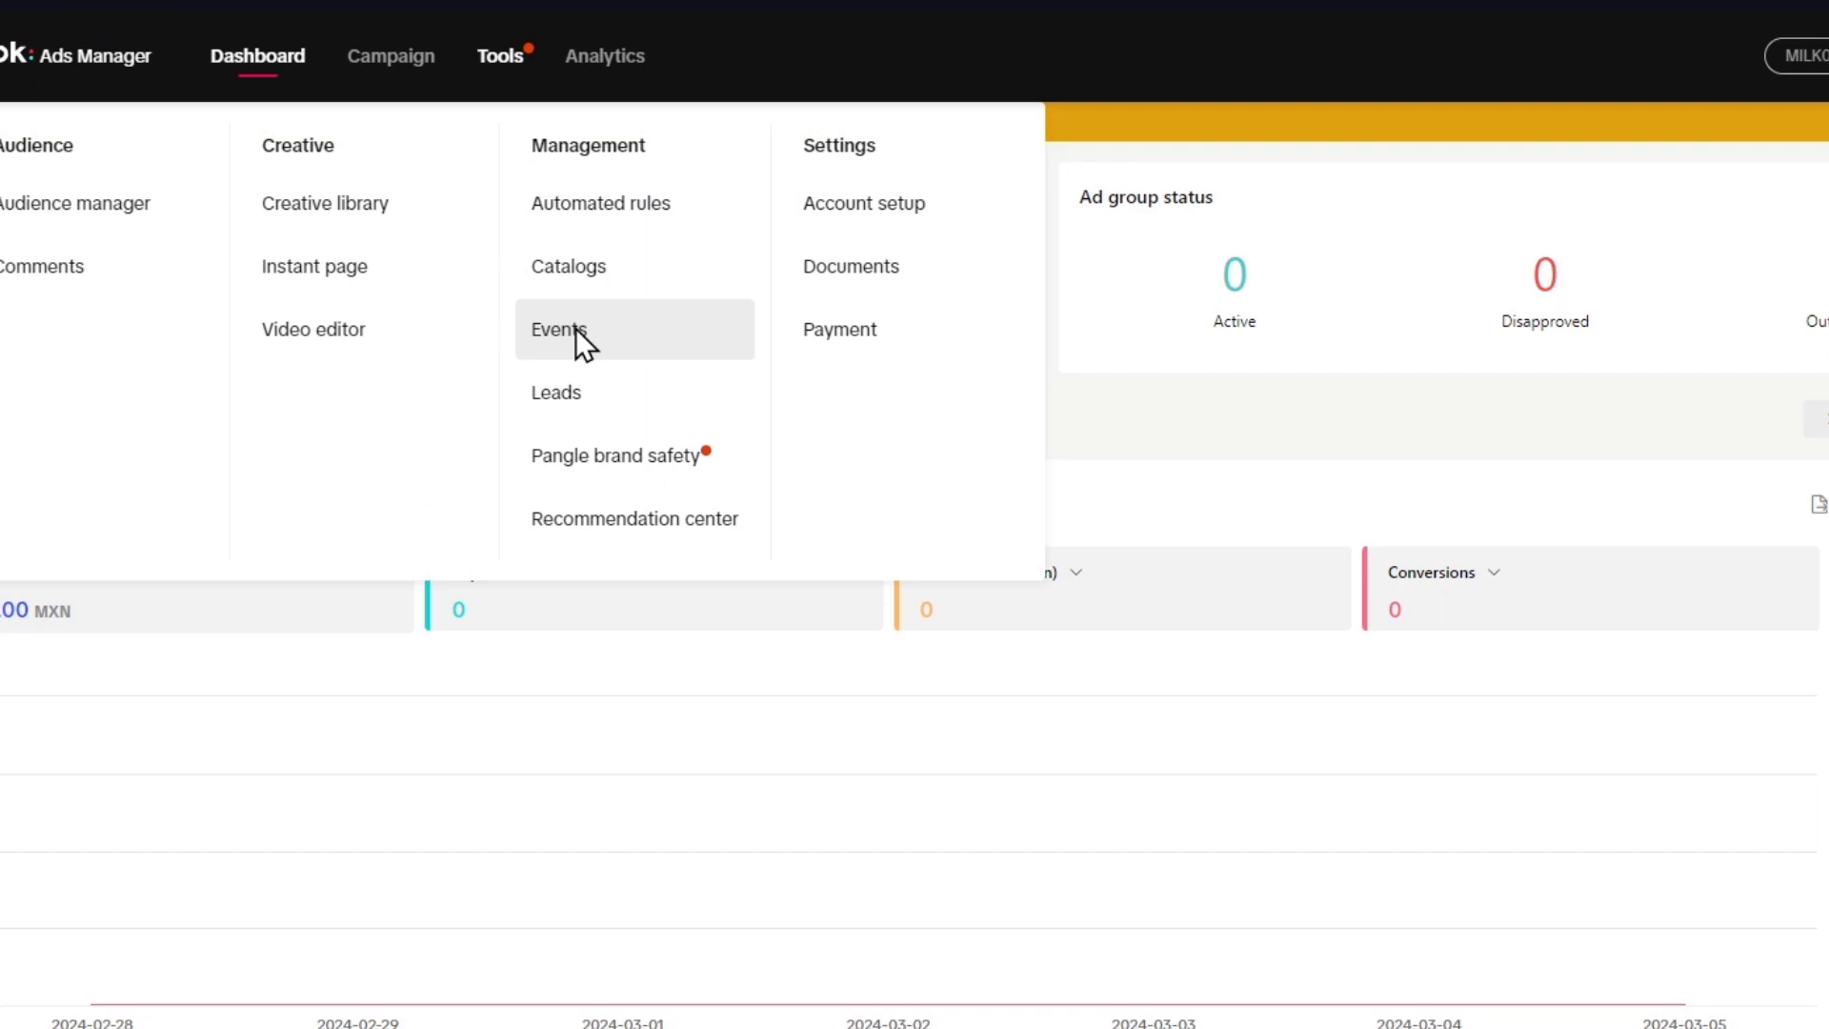
left_click(674, 350)
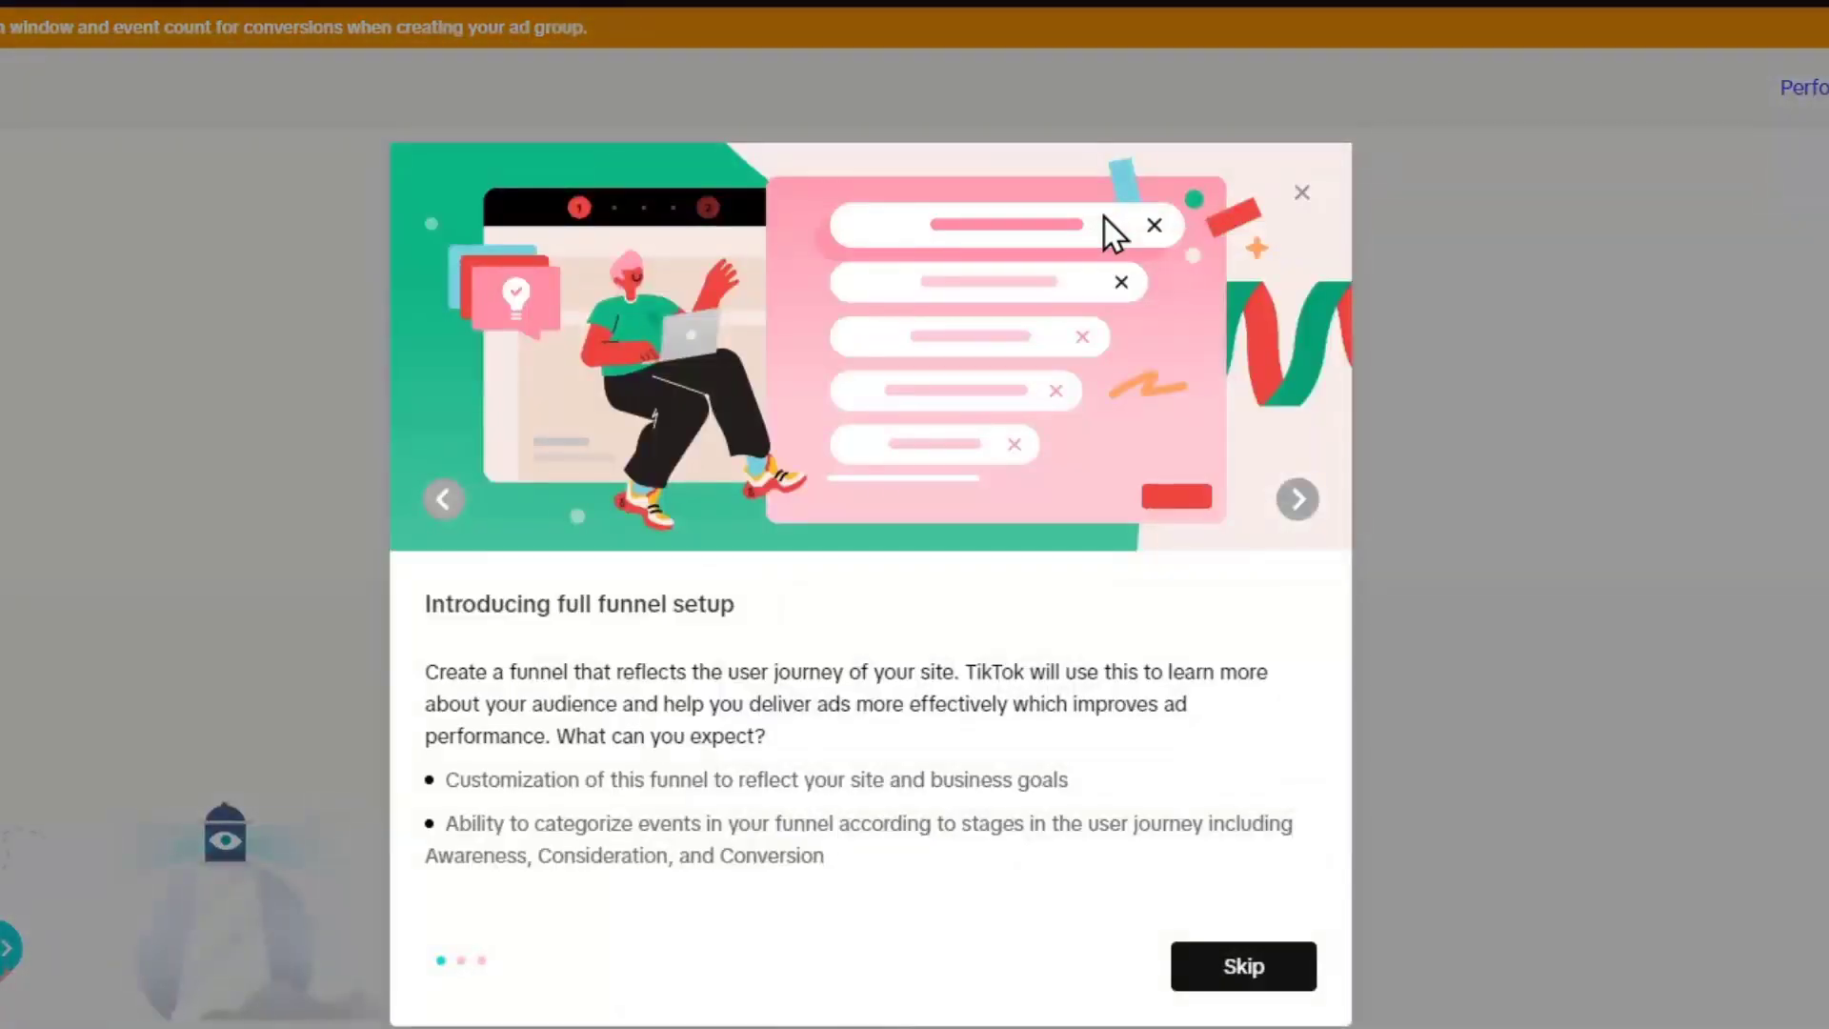
left_click(1298, 498)
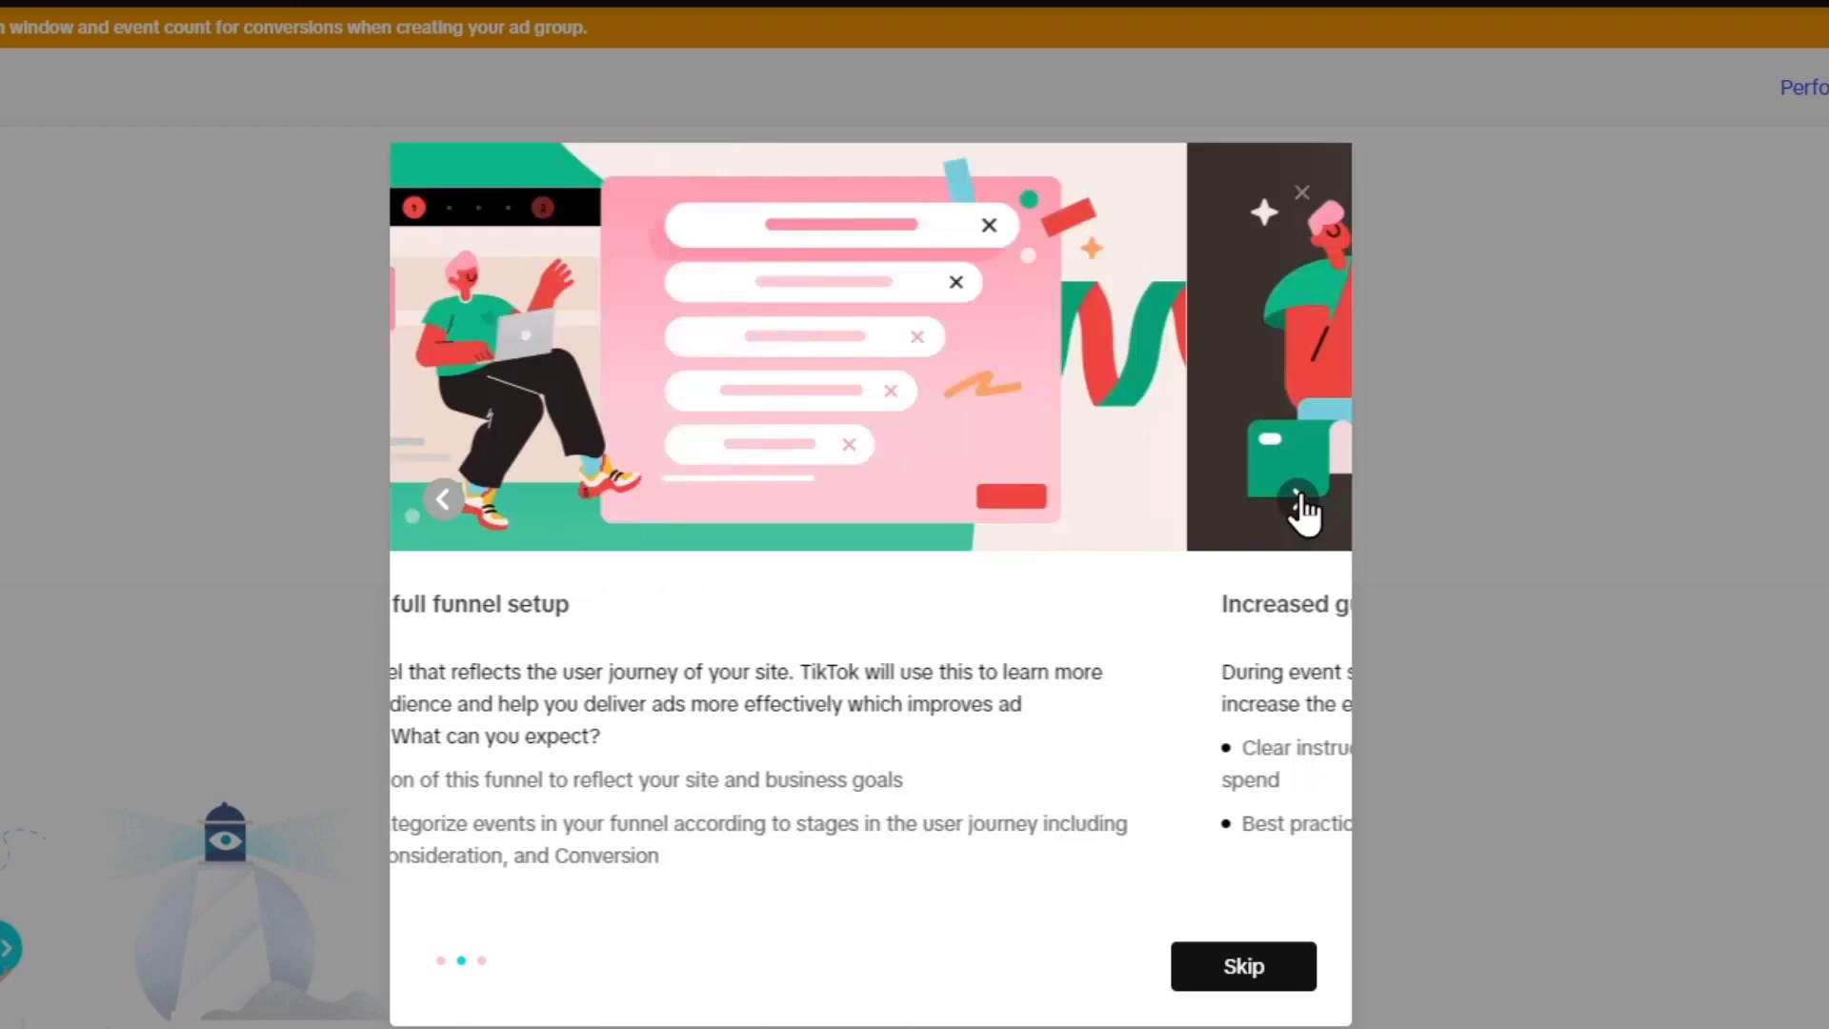
left_click(1298, 498)
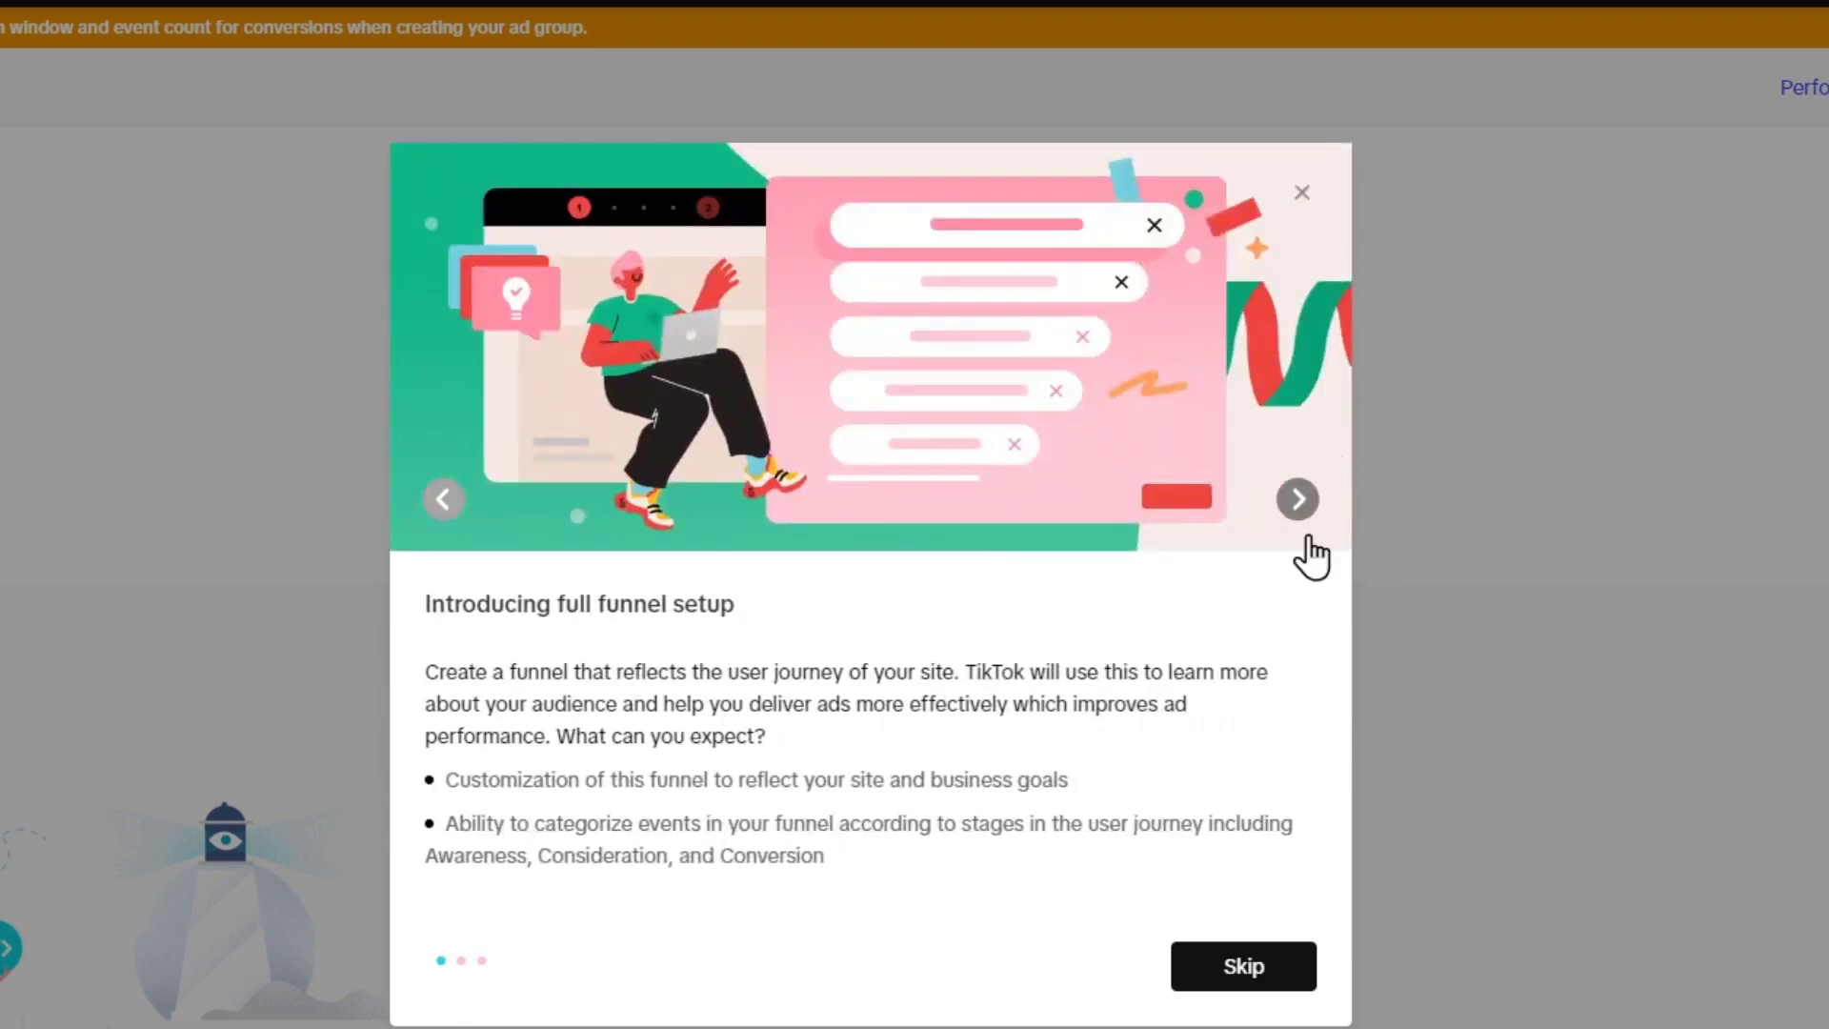
Dismiss the intro and create a pixel via Partner setup with Shopify as the partner.
left_click(1302, 194)
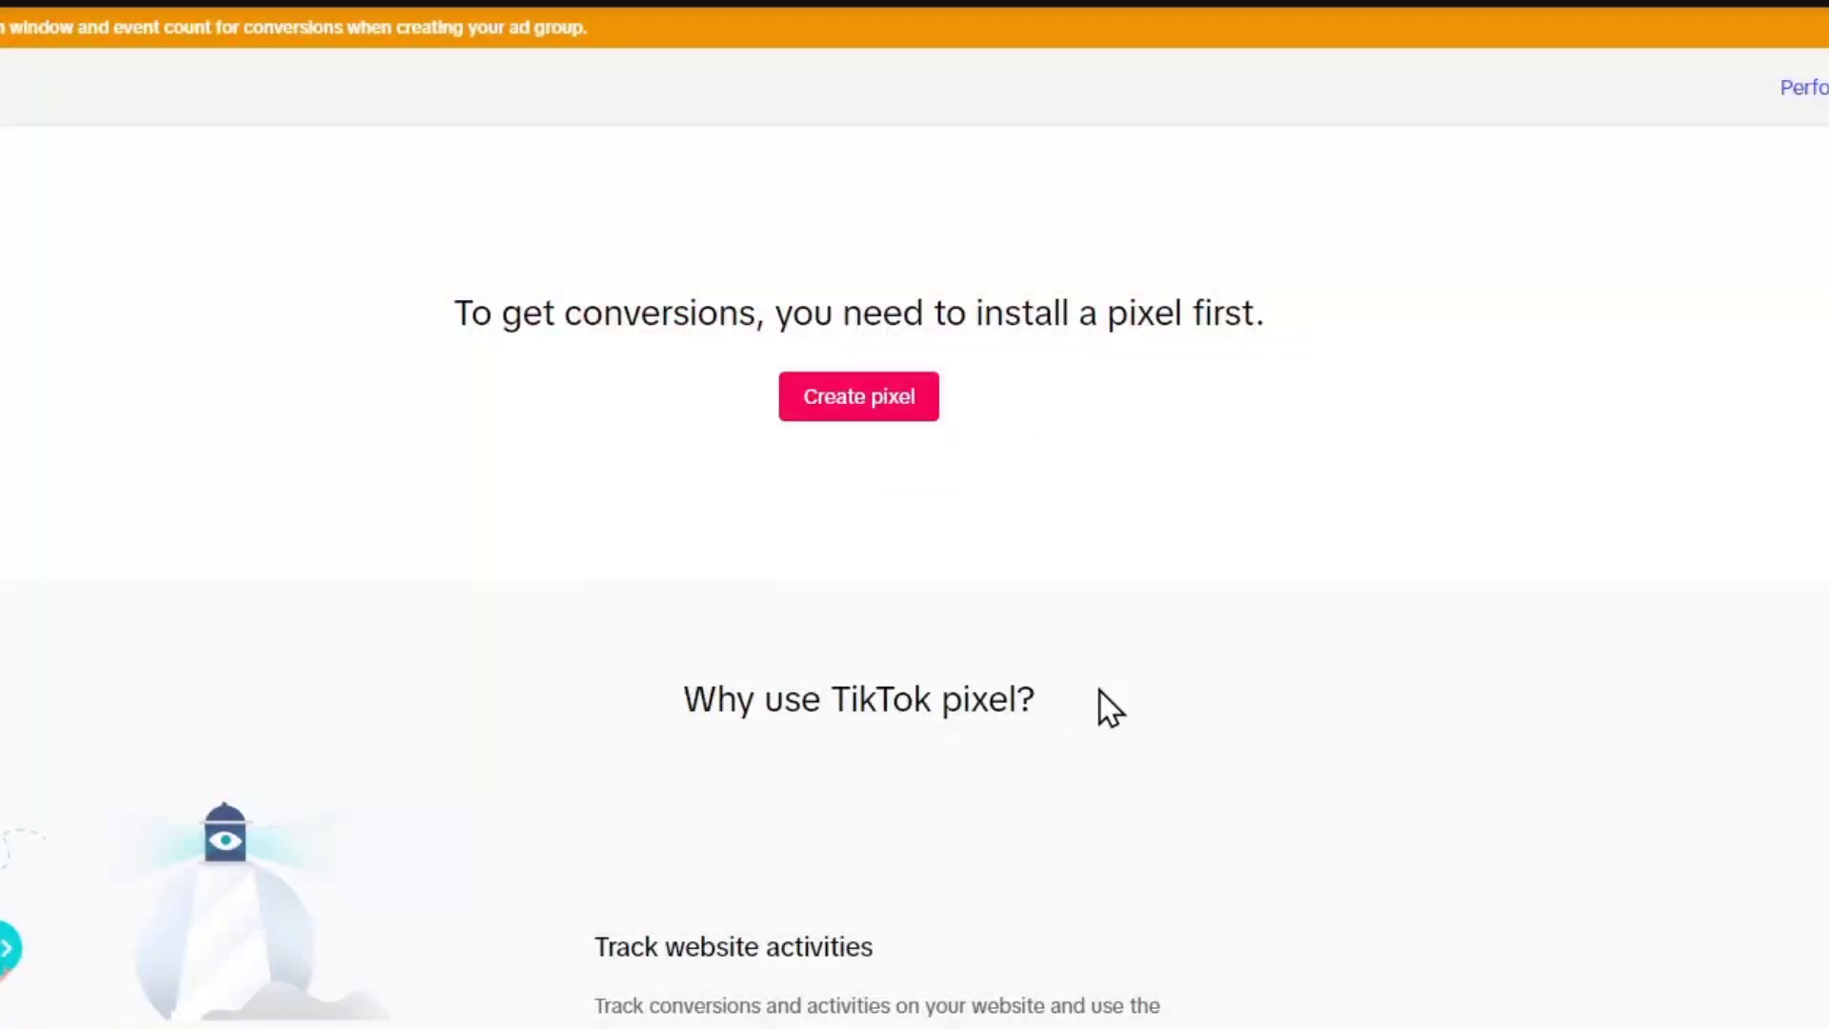
left_click(893, 400)
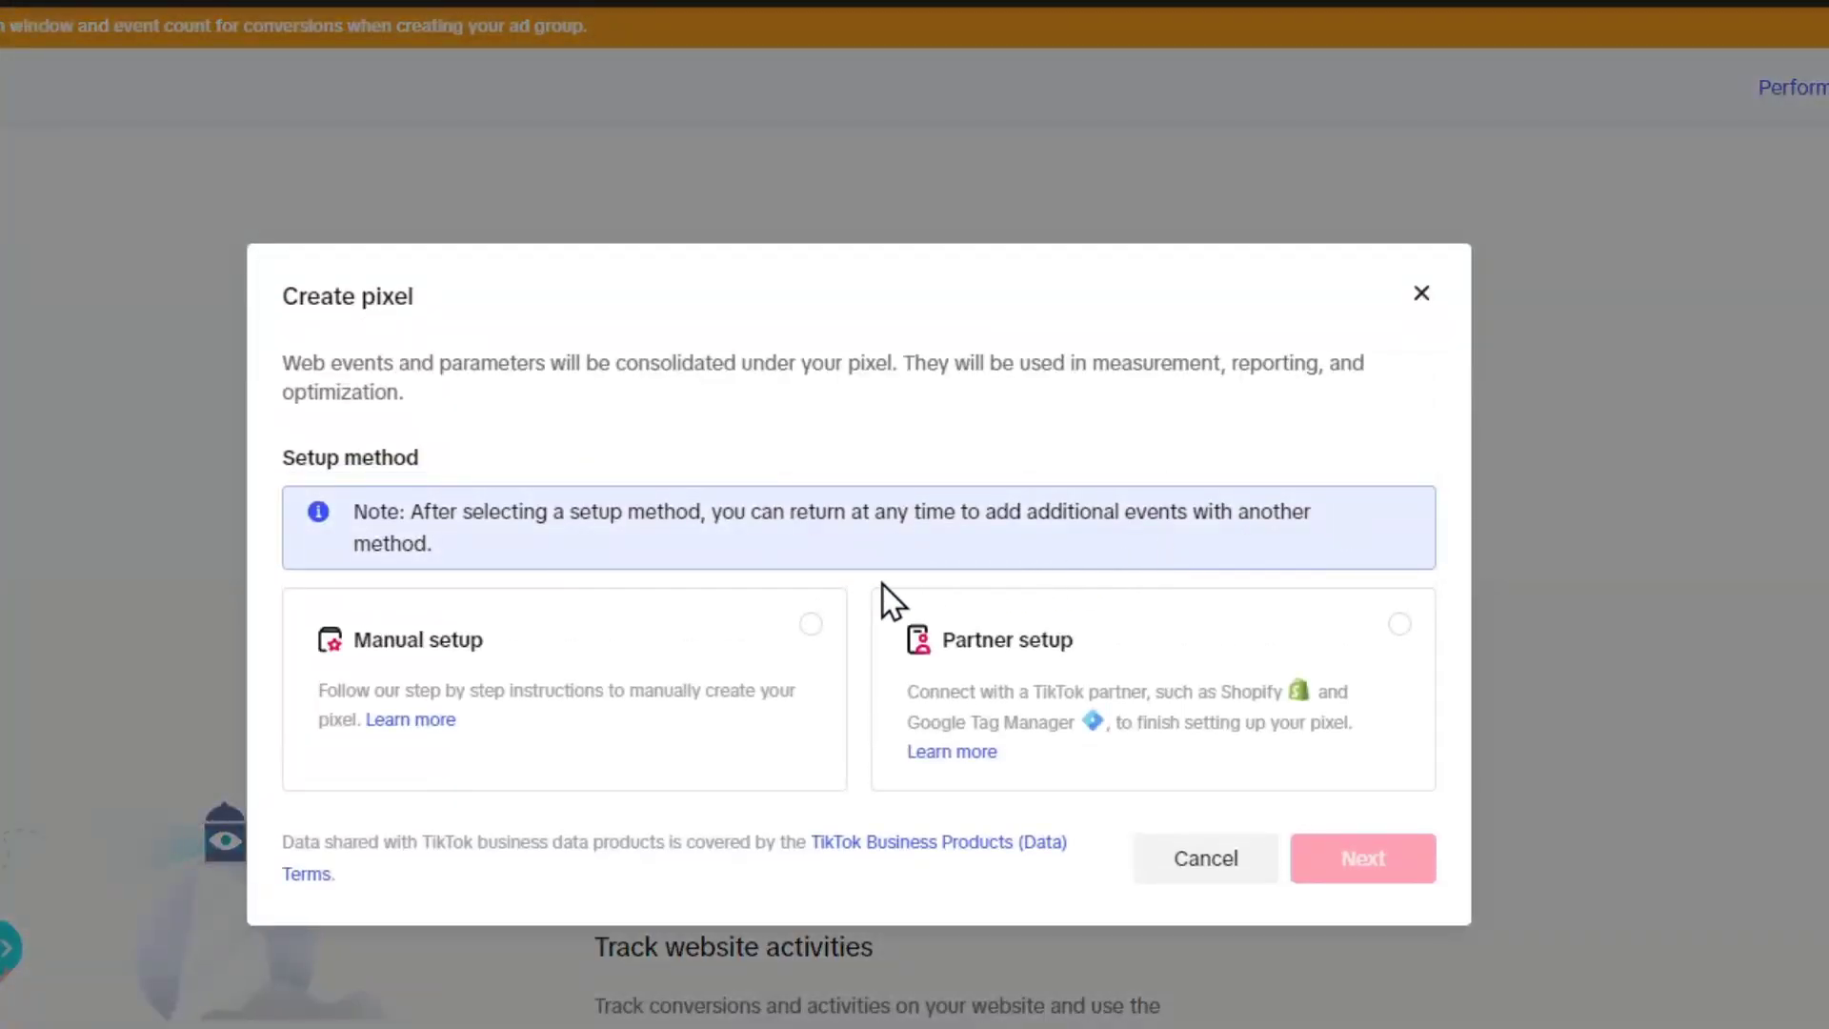
left_click(1013, 643)
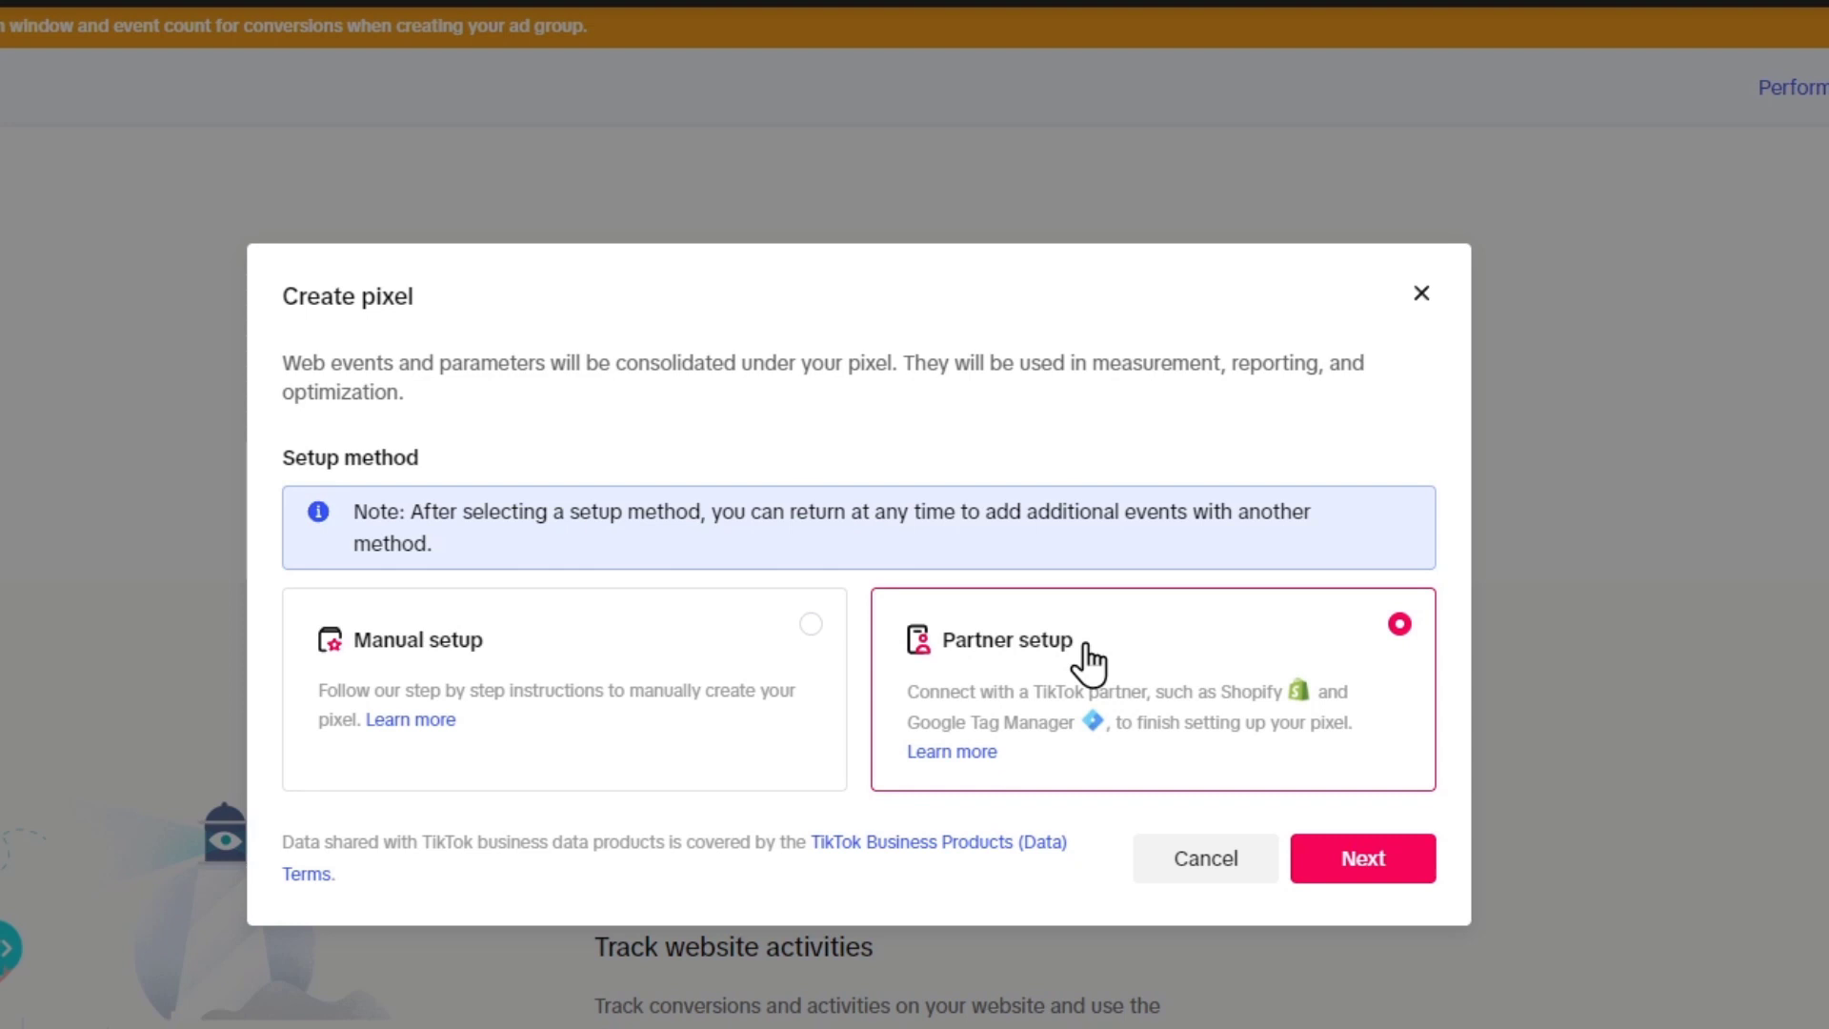
left_click(1315, 857)
left_click(519, 649)
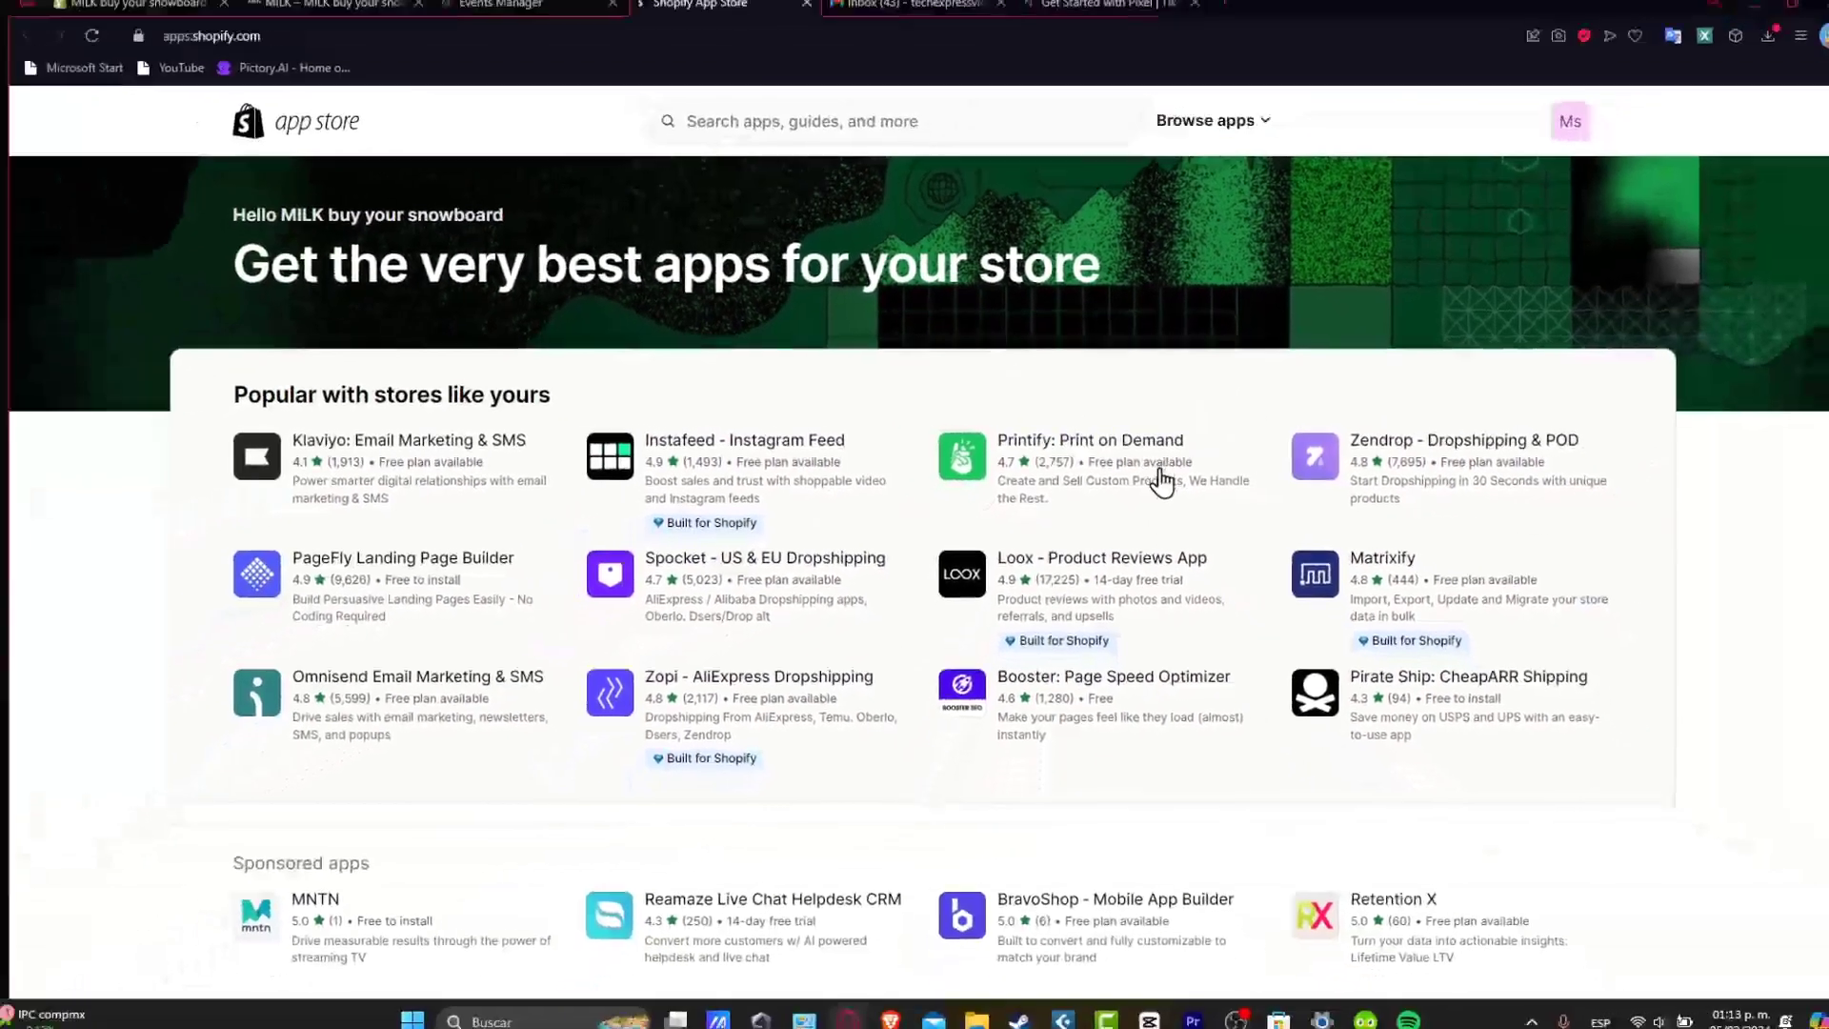
Search the Shopify App Store for TikTok and open the TikTok app listing.
scroll(1021, 550, "down", 5)
scroll(1025, 551, "down", 5)
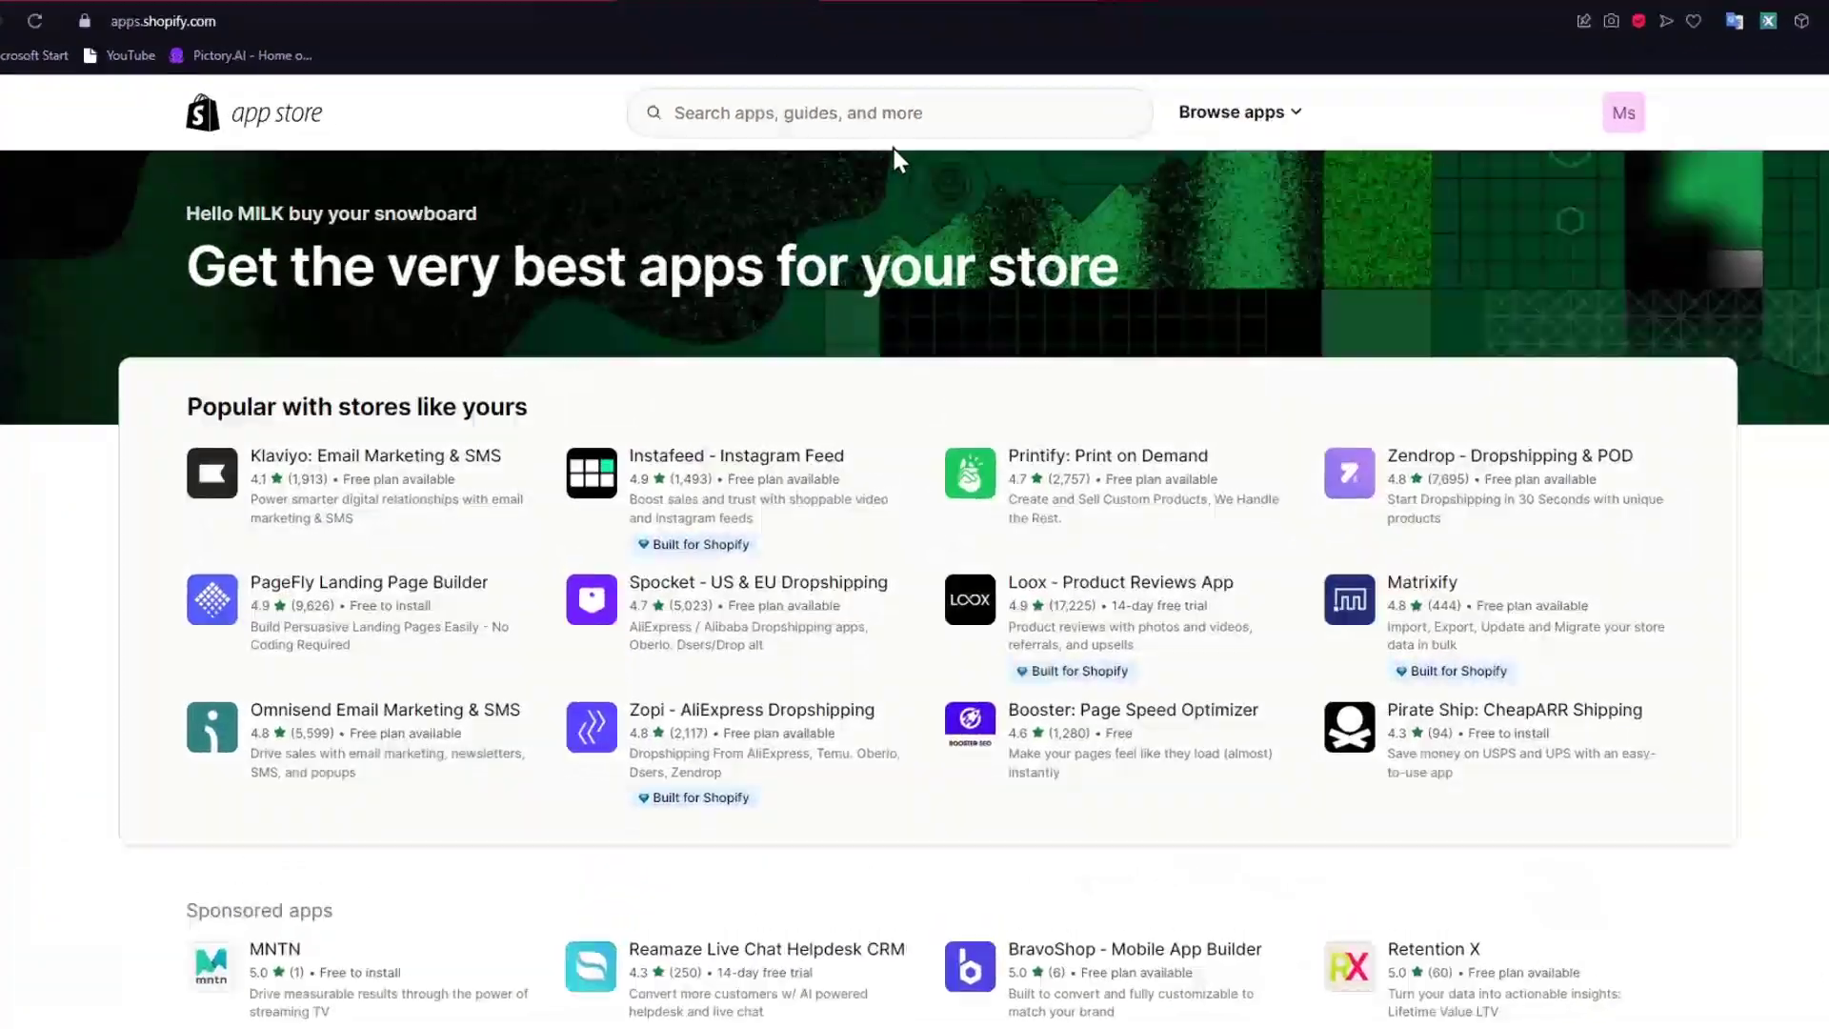
left_click(895, 140)
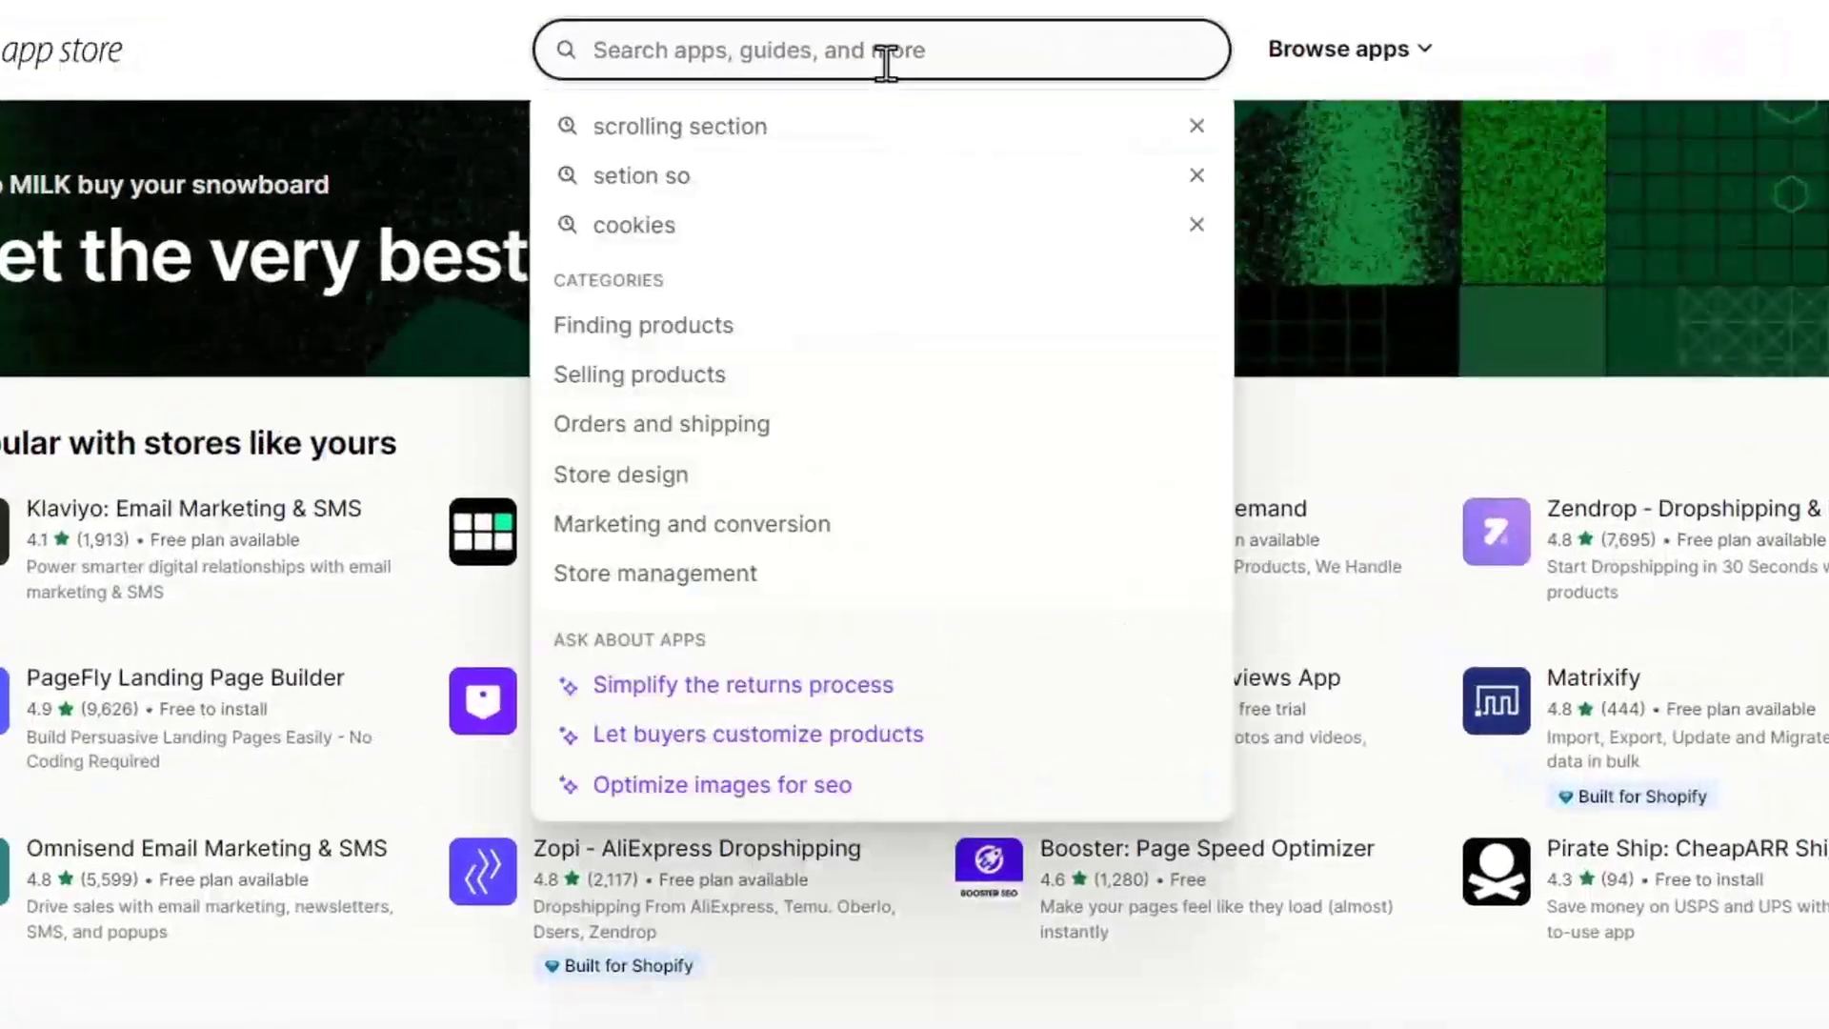
type("TIKOK")
key("BackSpace")
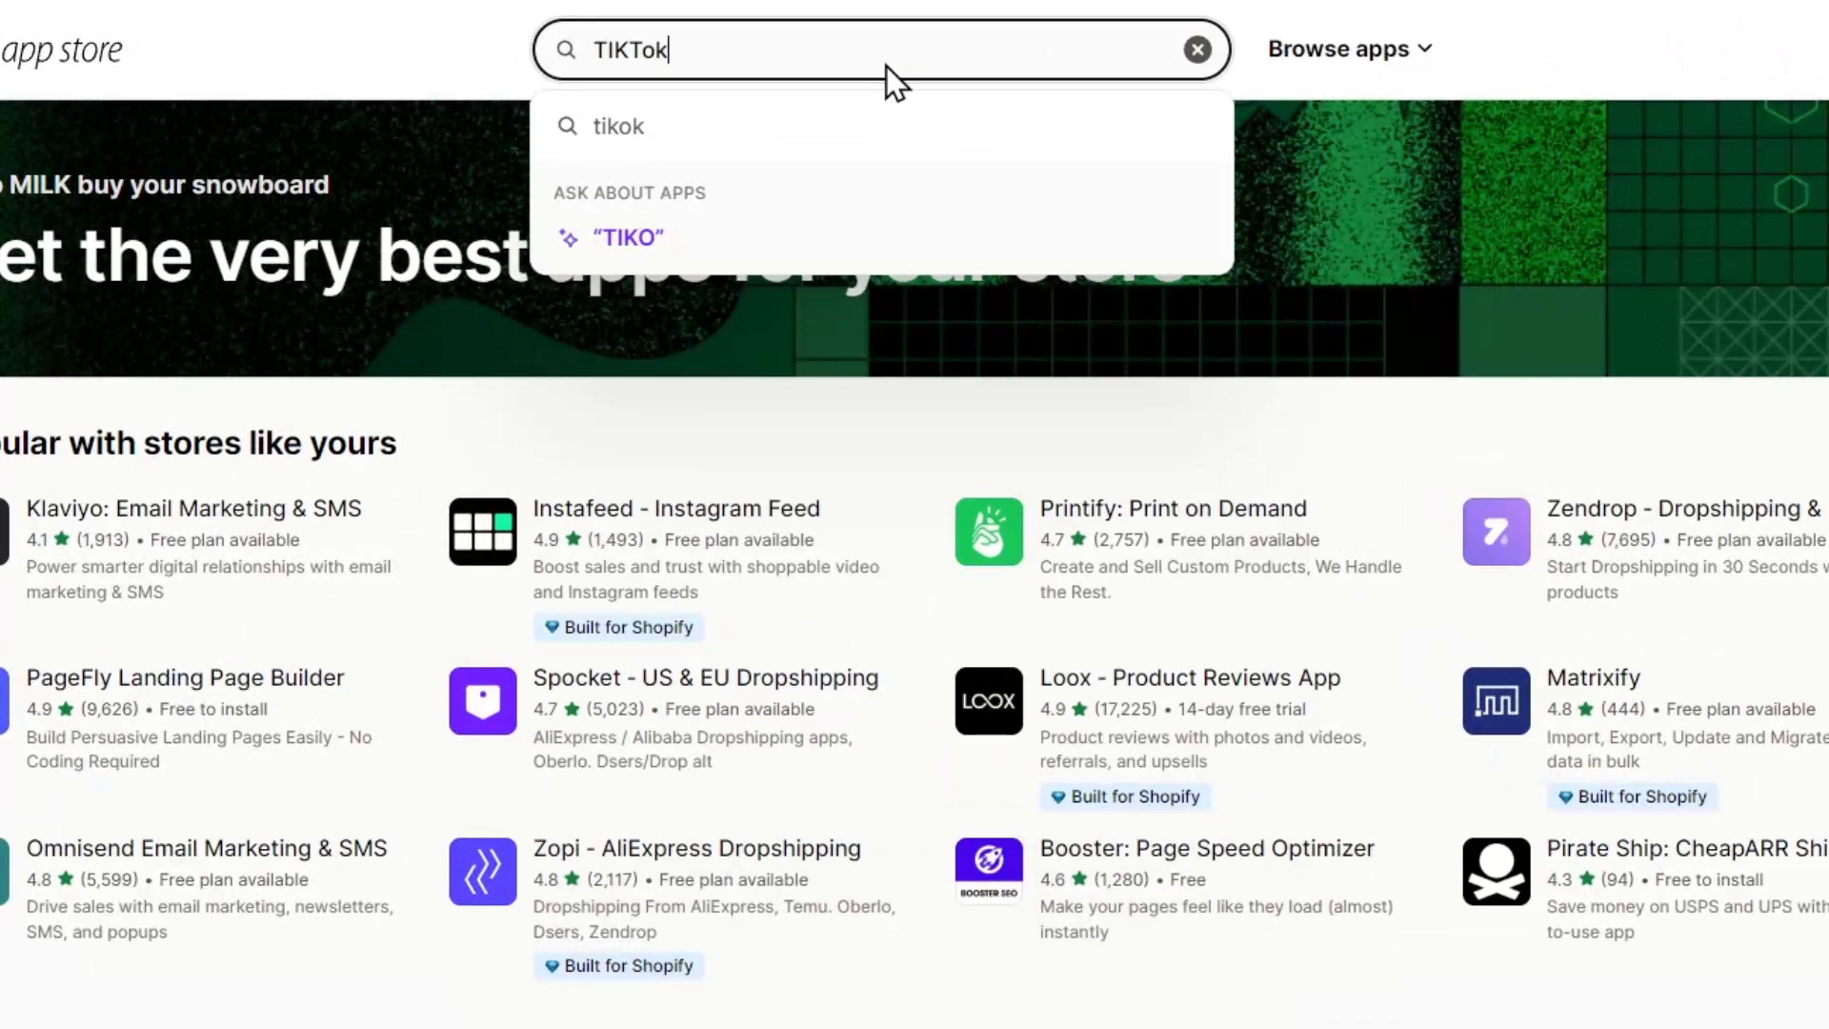
key("Return")
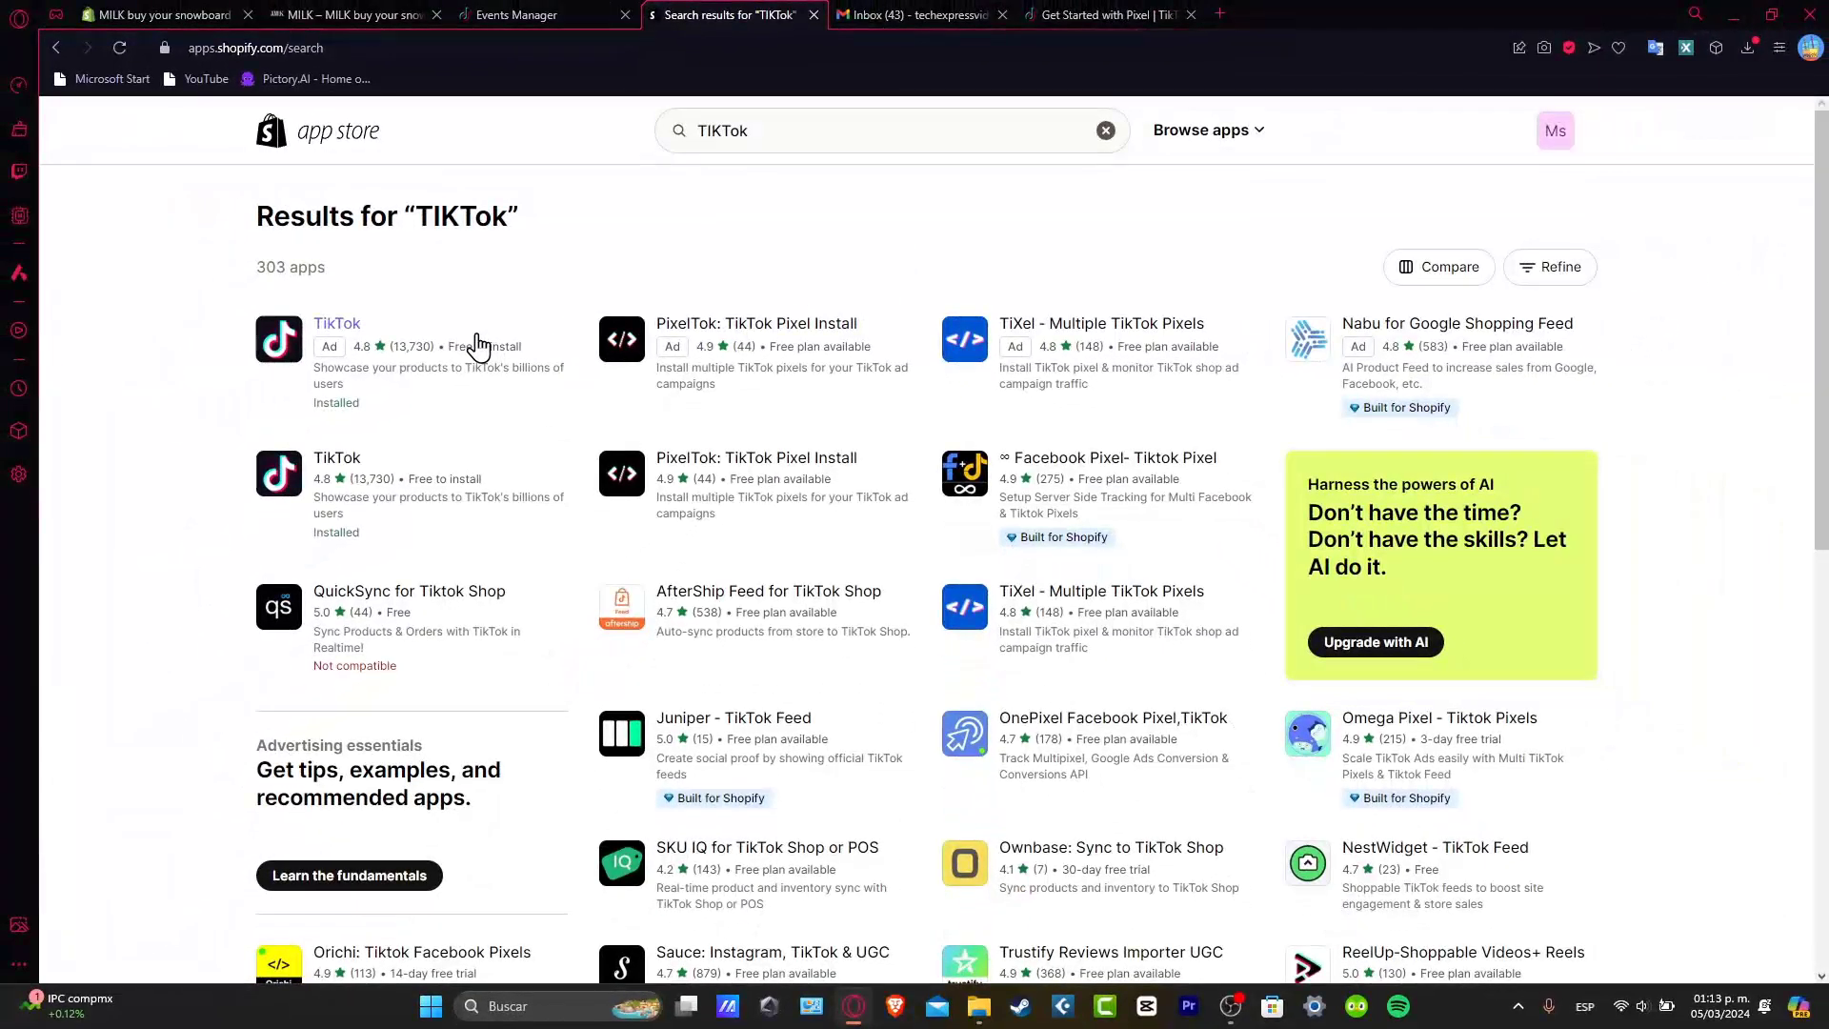
left_click(479, 348)
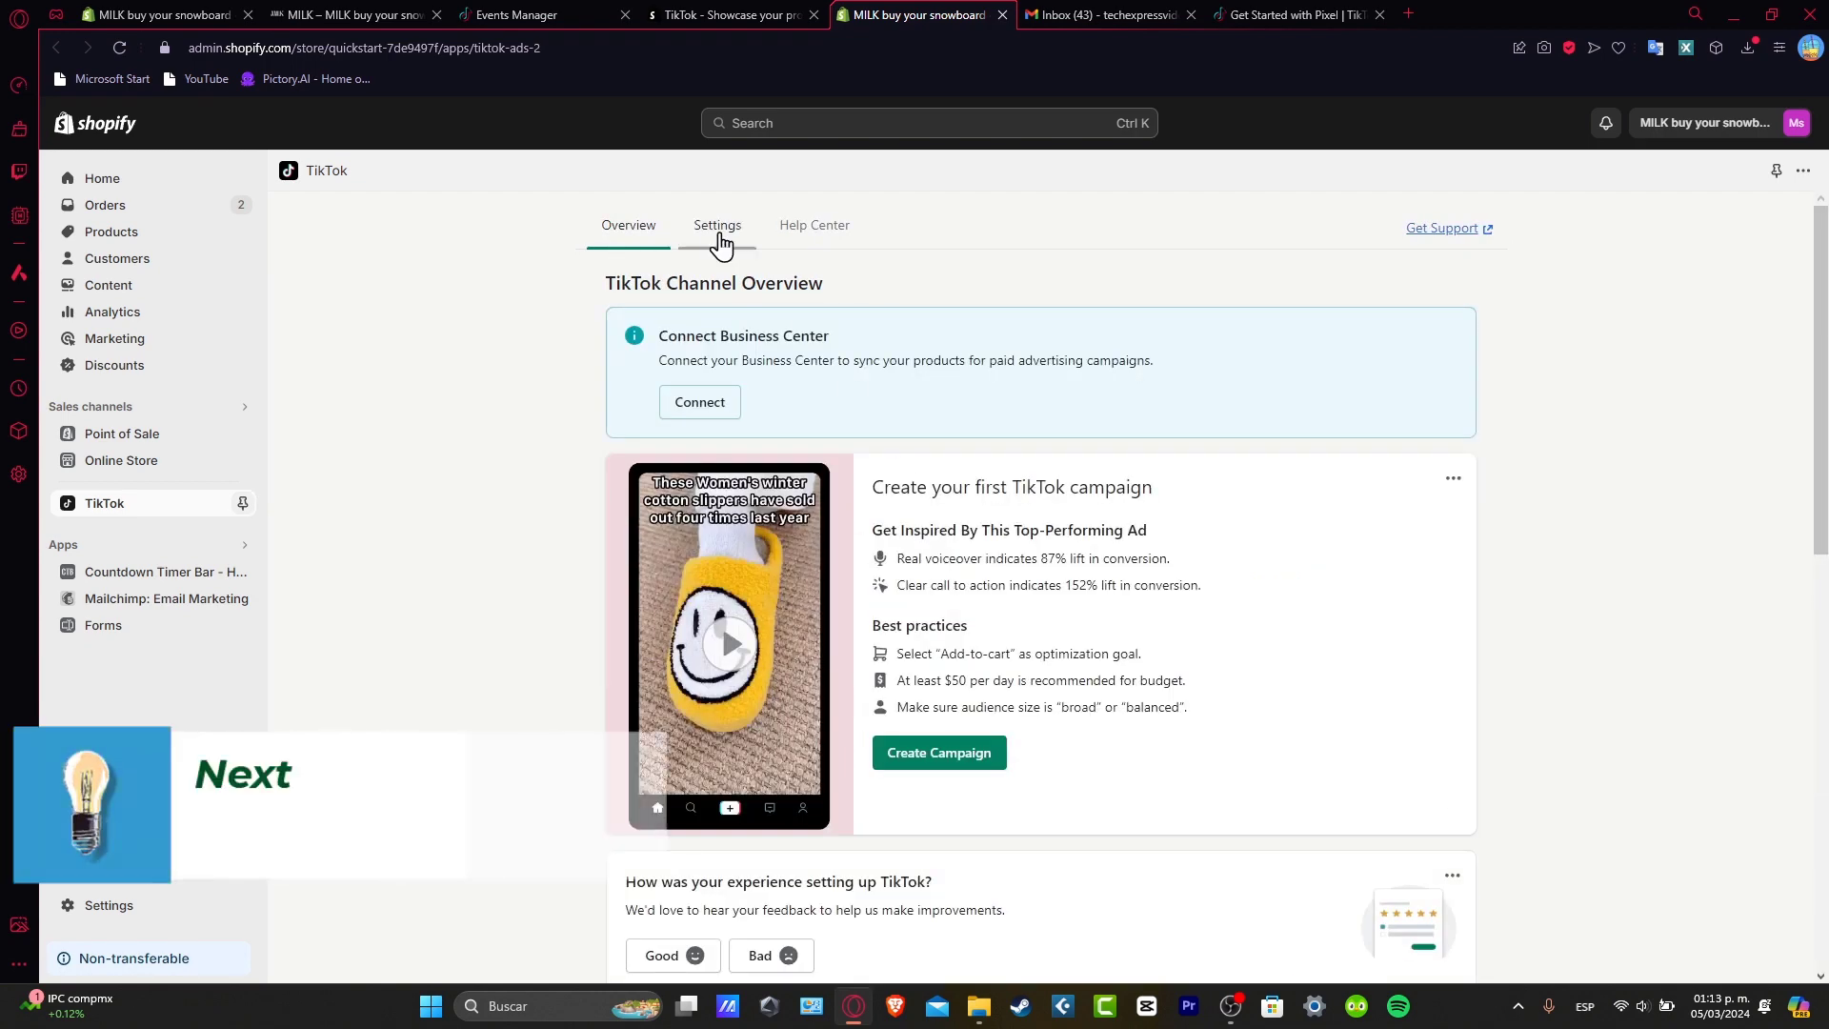
Disconnect the old Ads Manager account in Settings, then resume setup and connect TikTok For Business.
left_click(722, 228)
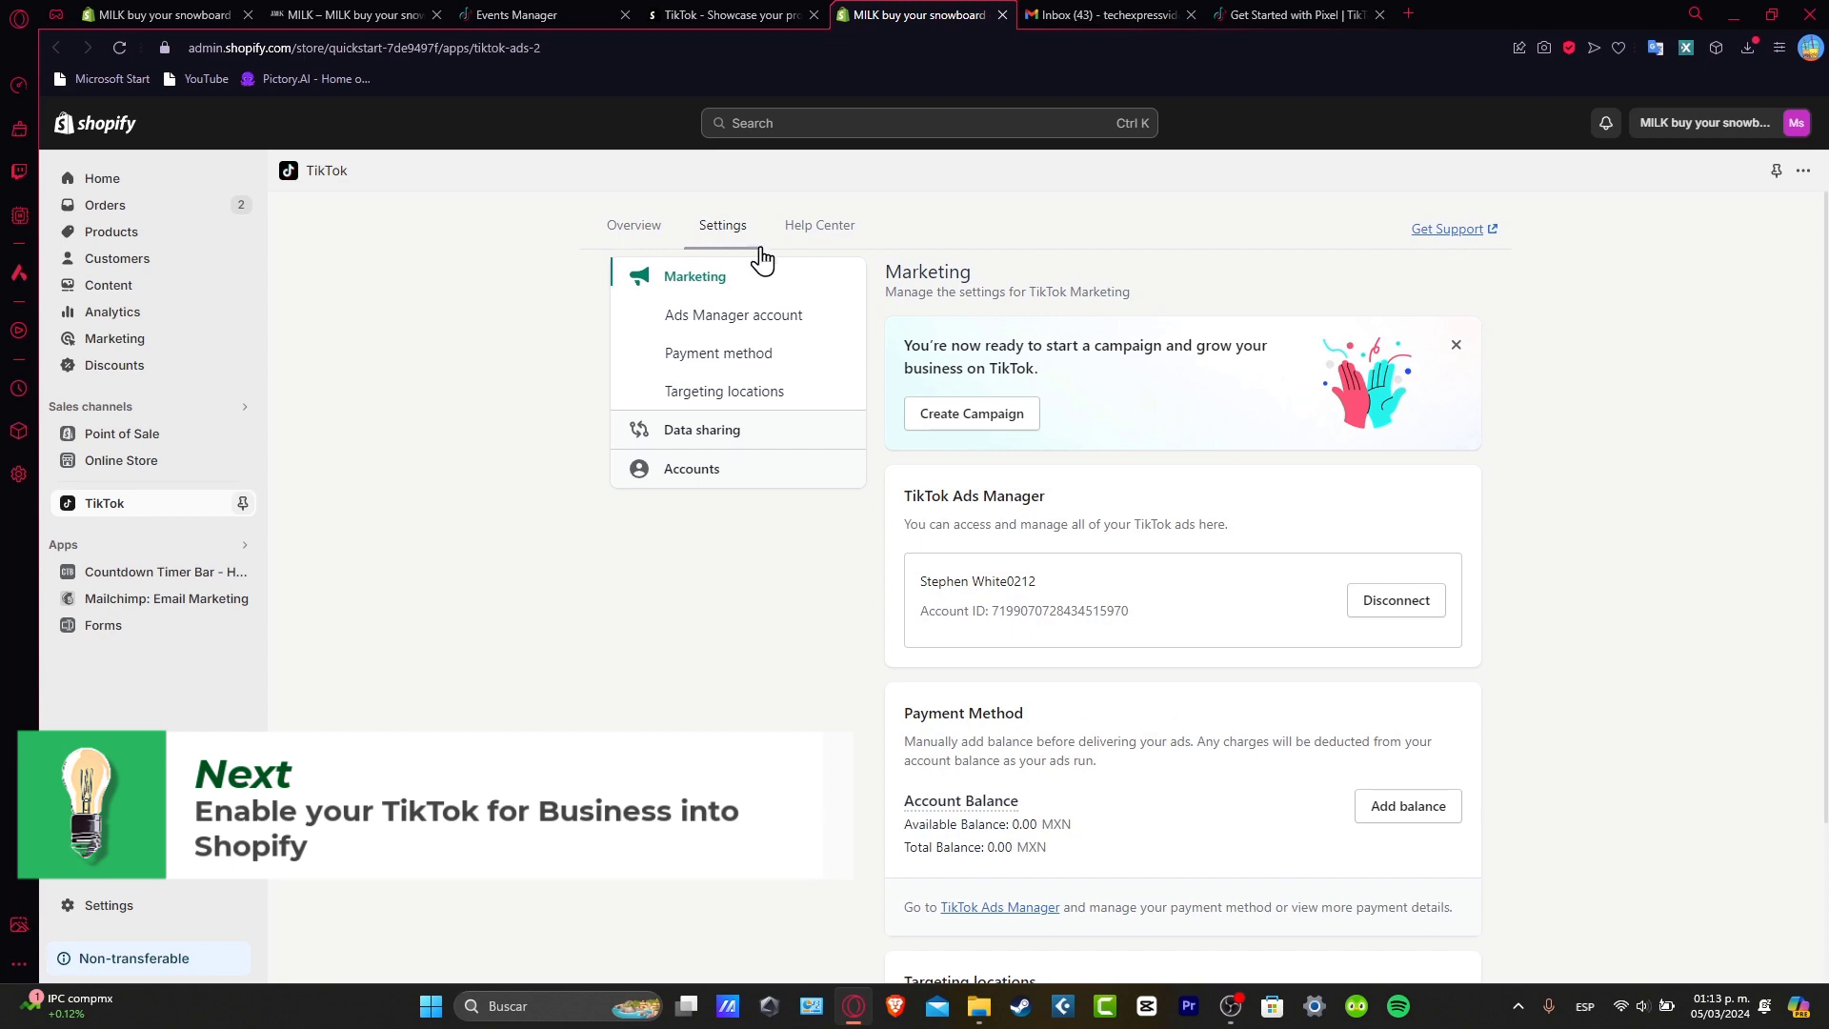
left_click(1404, 604)
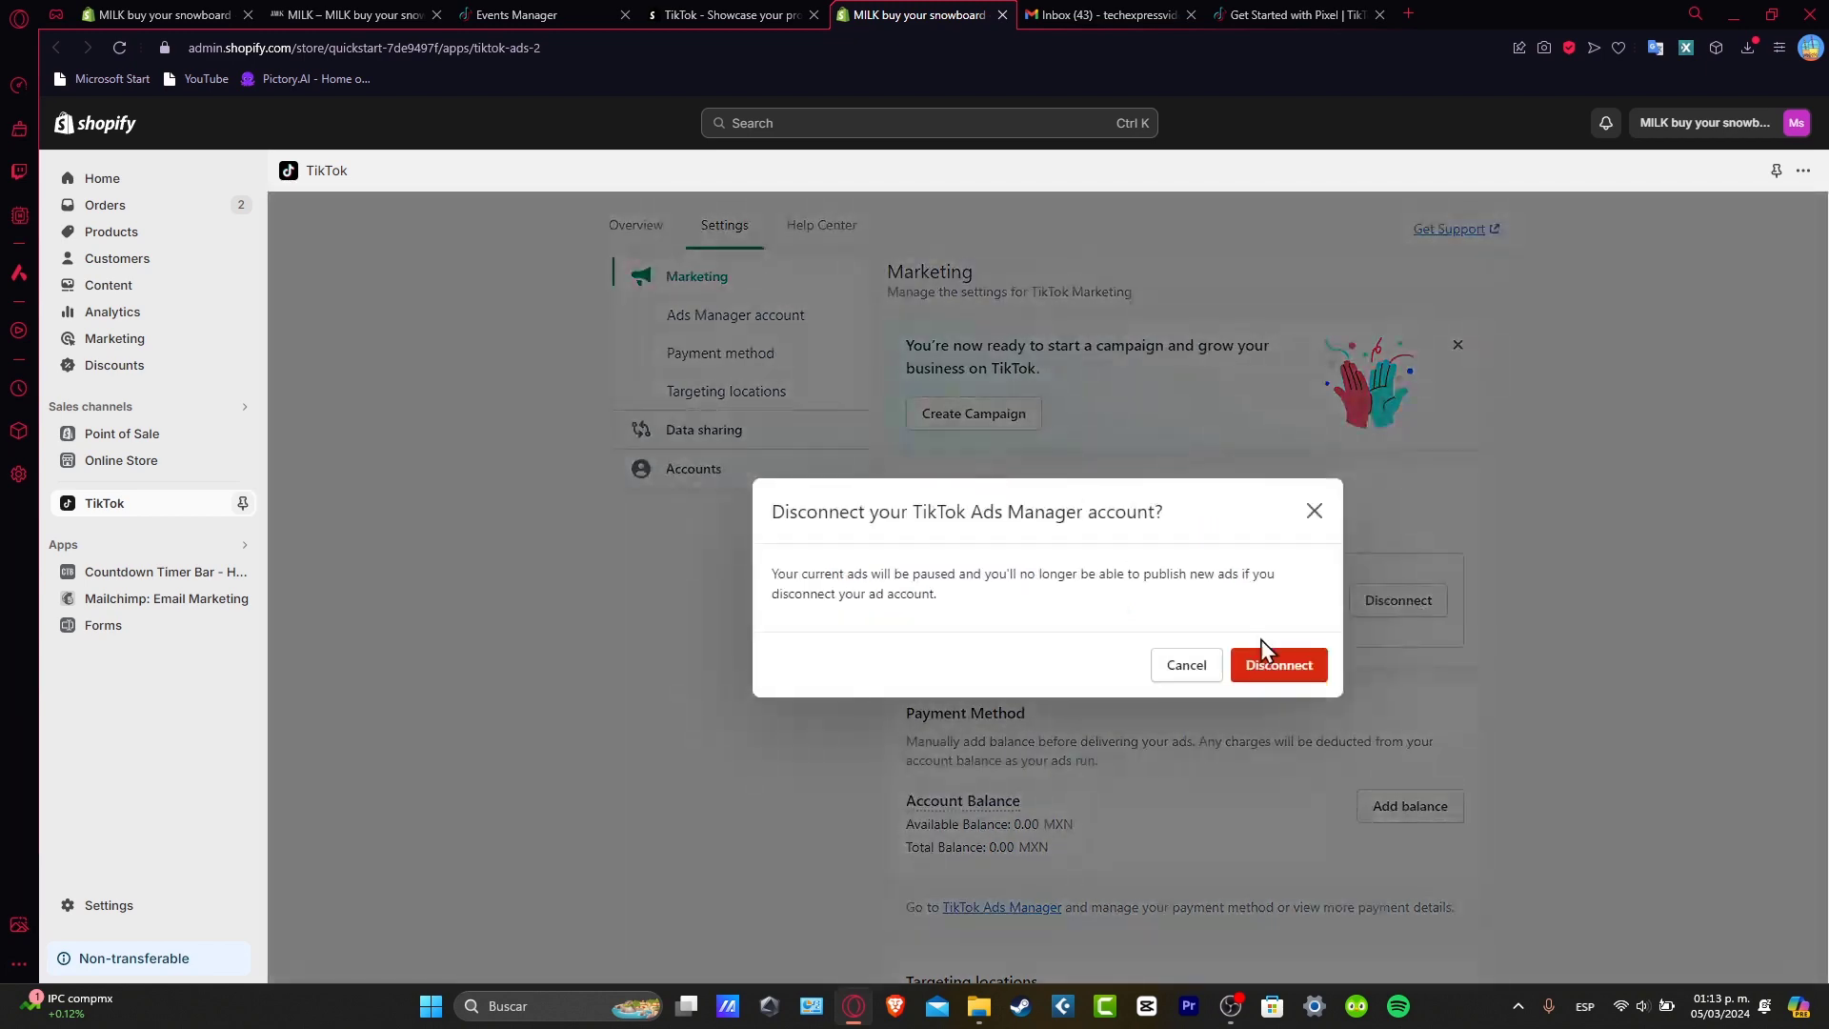
left_click(1272, 677)
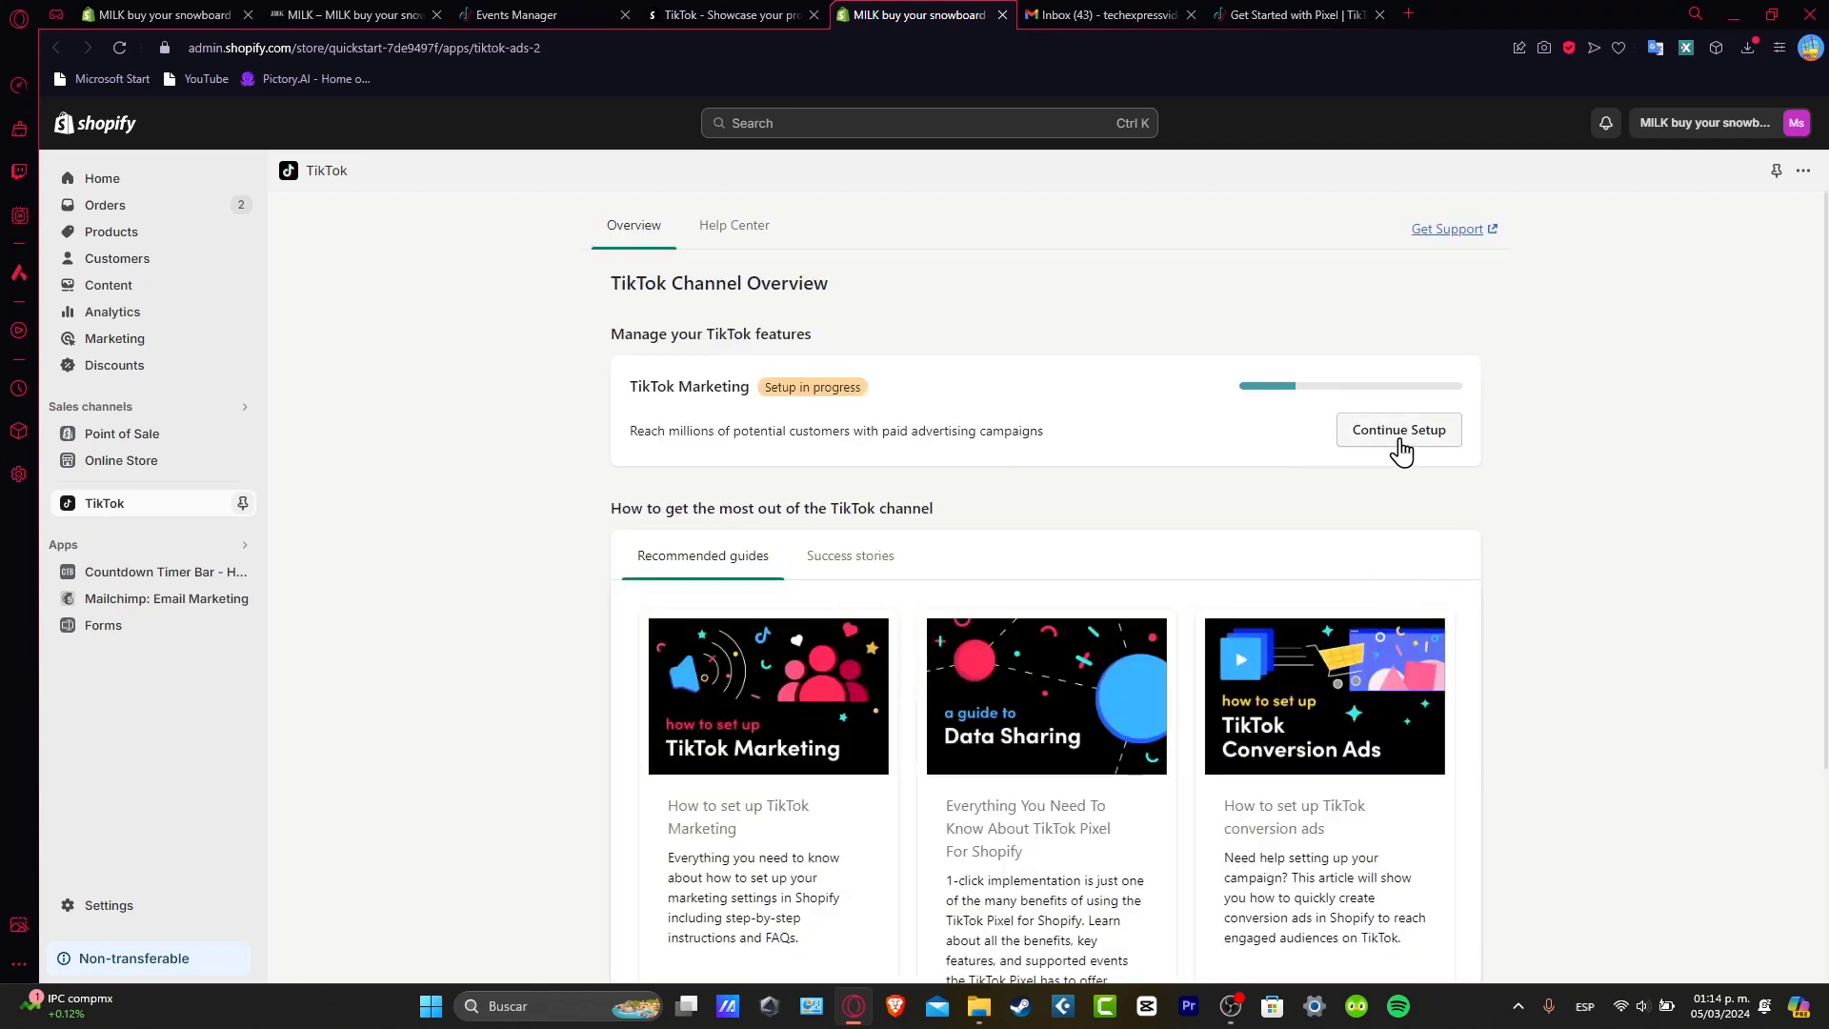
left_click(1397, 436)
left_click(1268, 417)
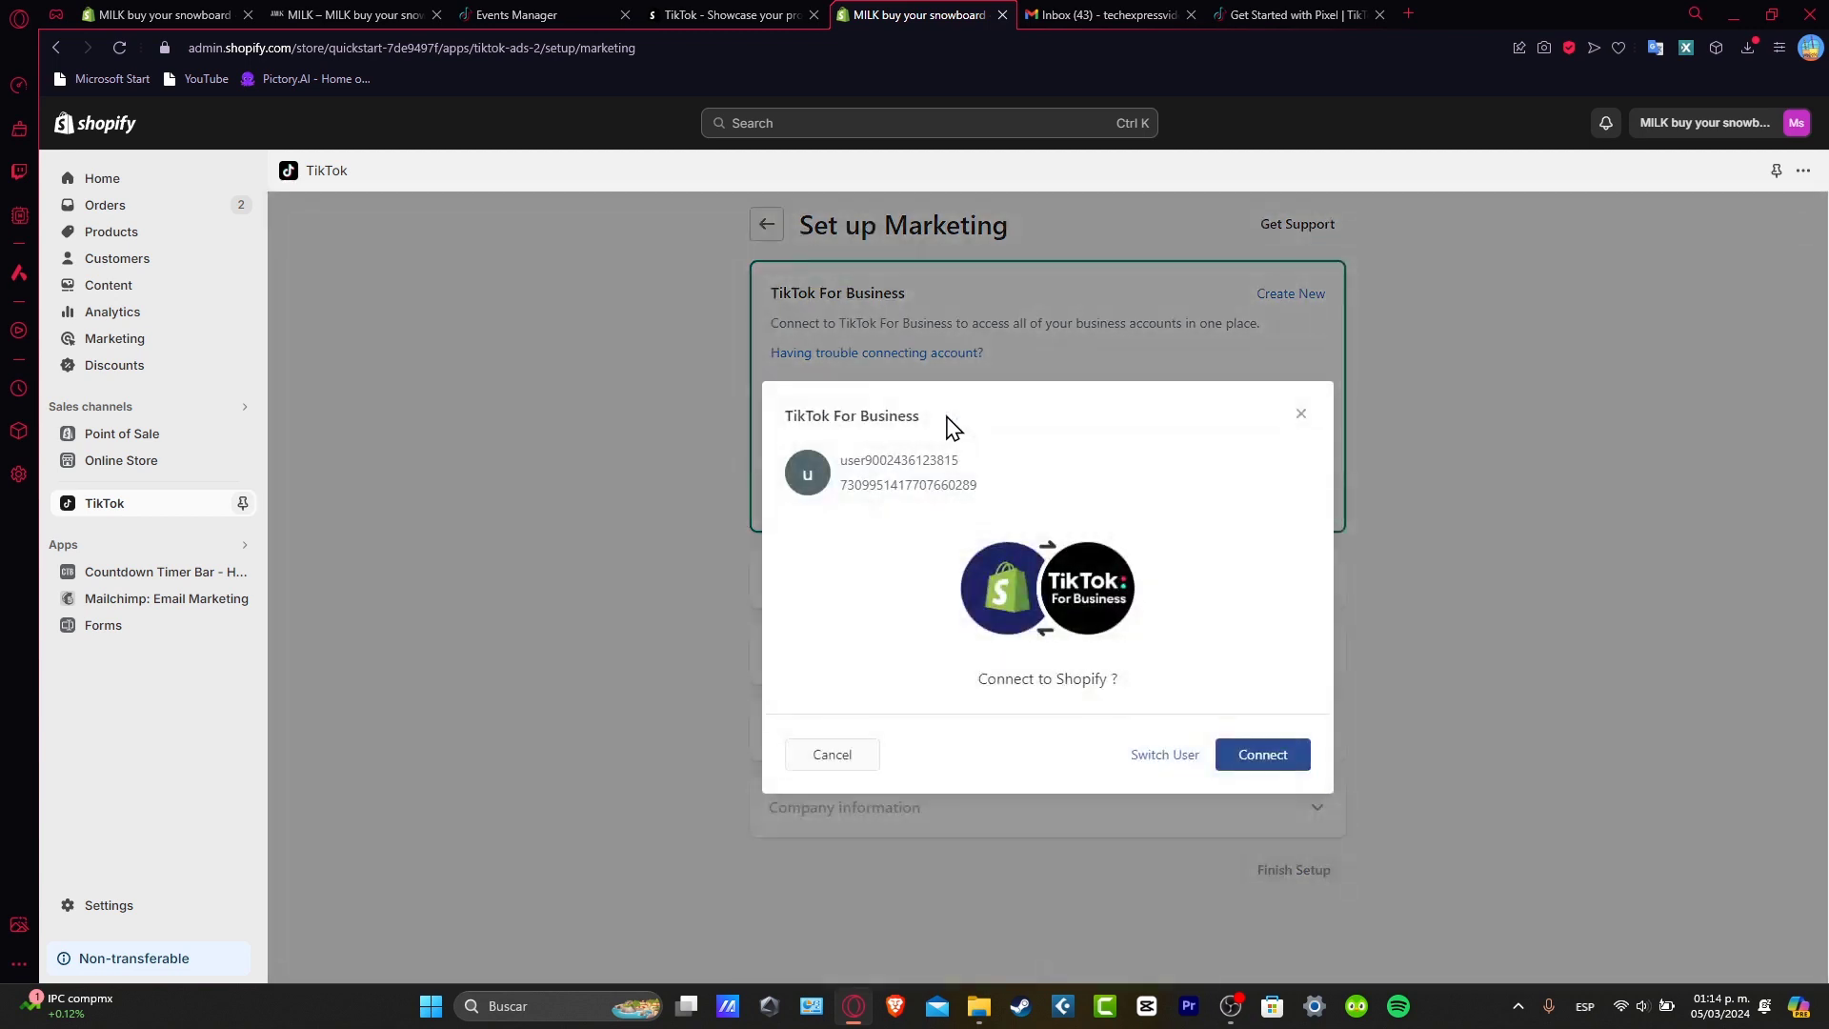
Connect TikTok For Business, Business Center, the MILK0305 Ads Manager, and the pixel with Maximum sharing.
left_click(1303, 753)
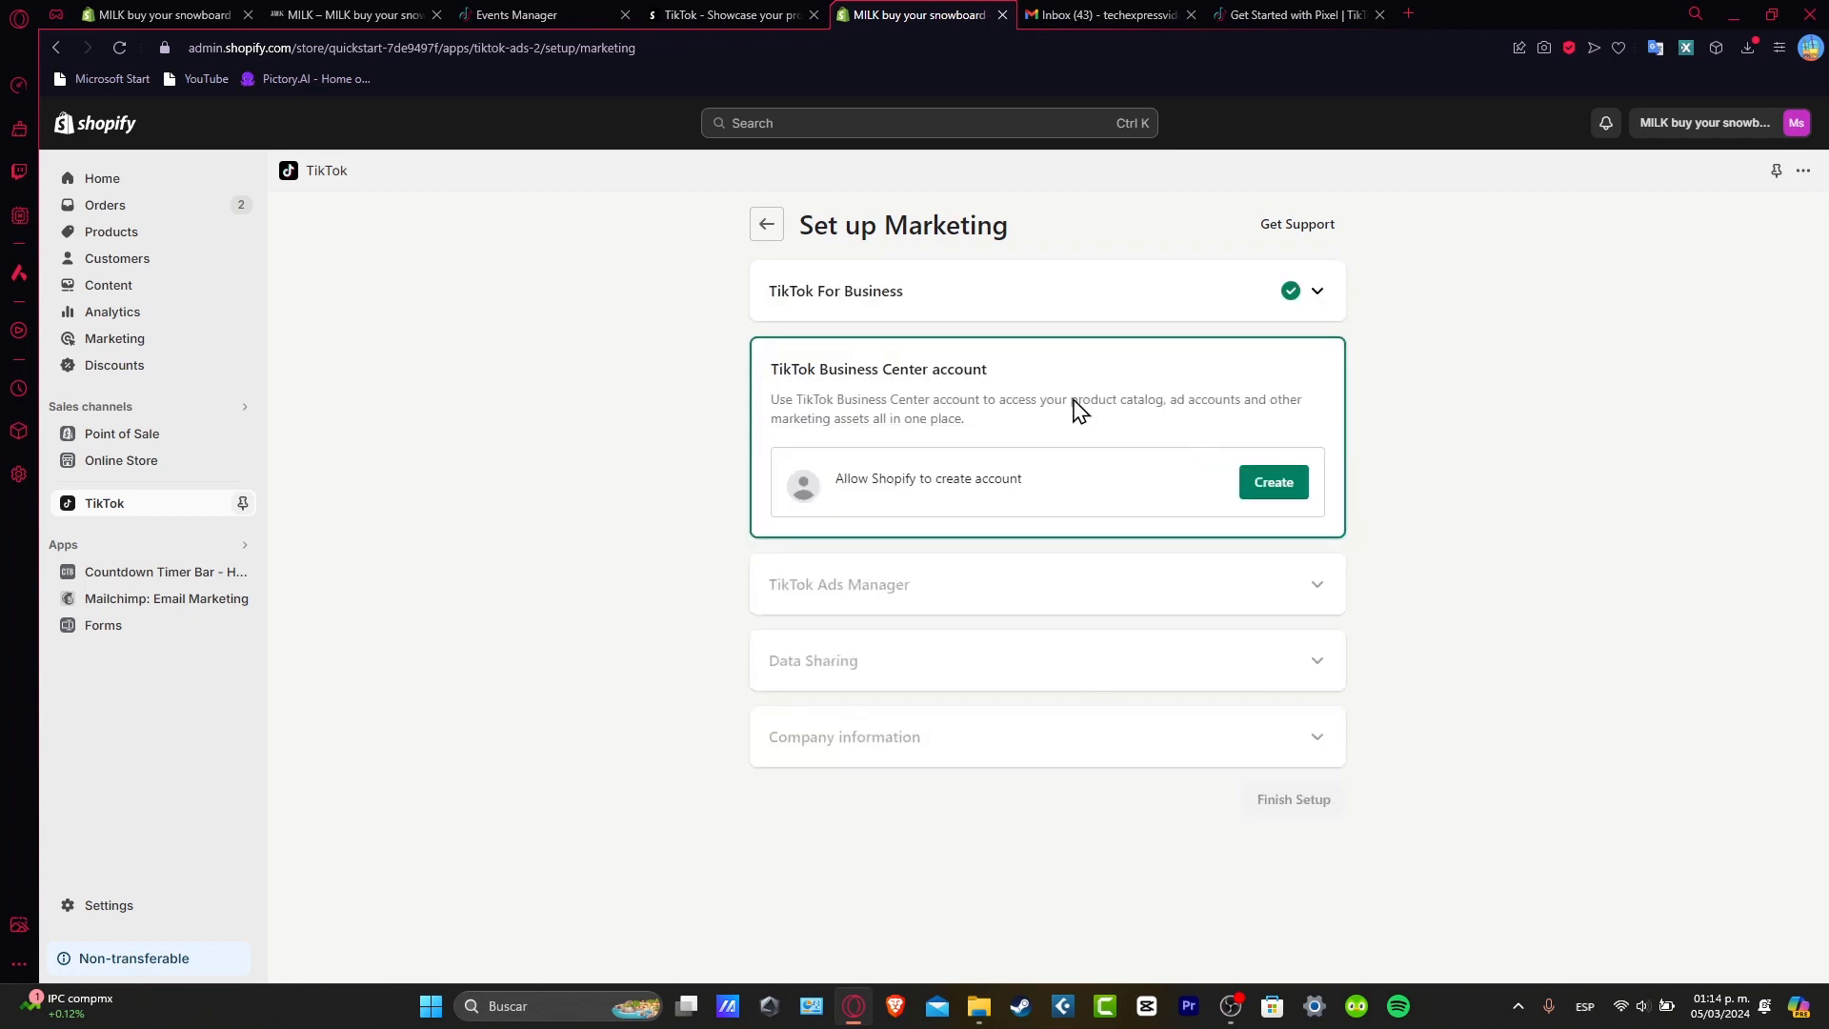
left_click(1164, 287)
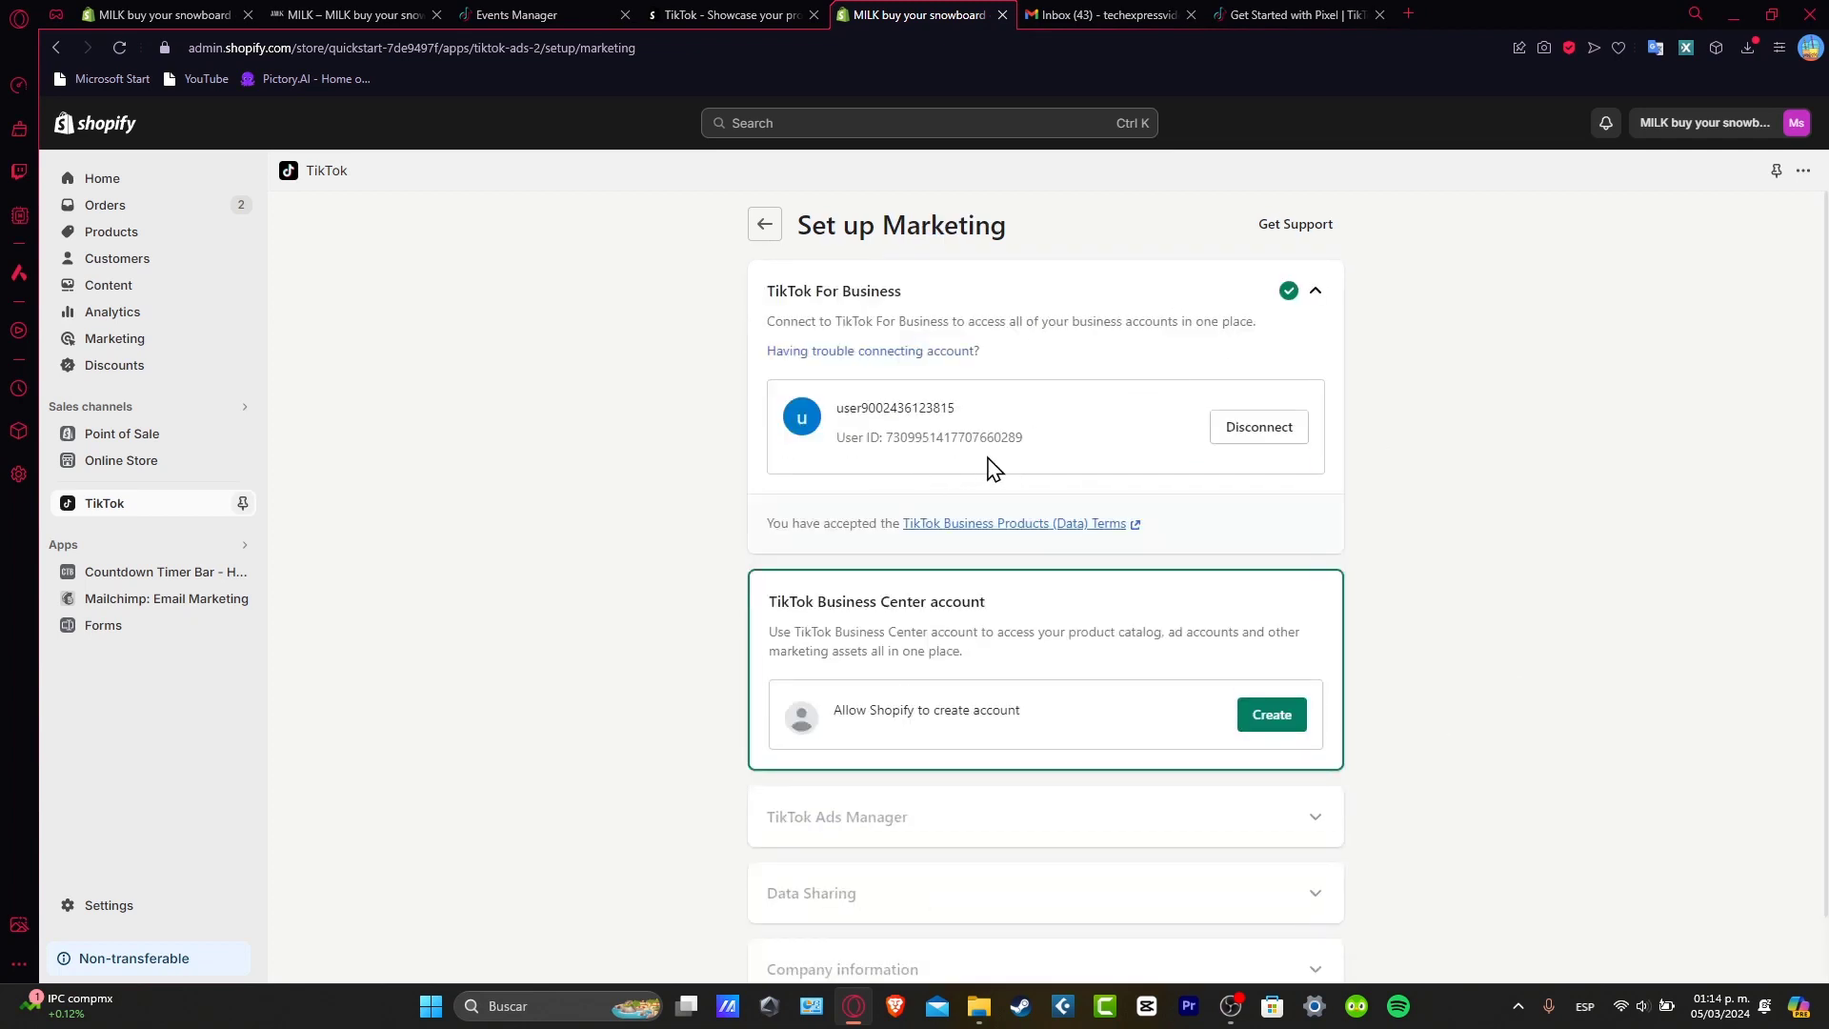
left_click(1272, 724)
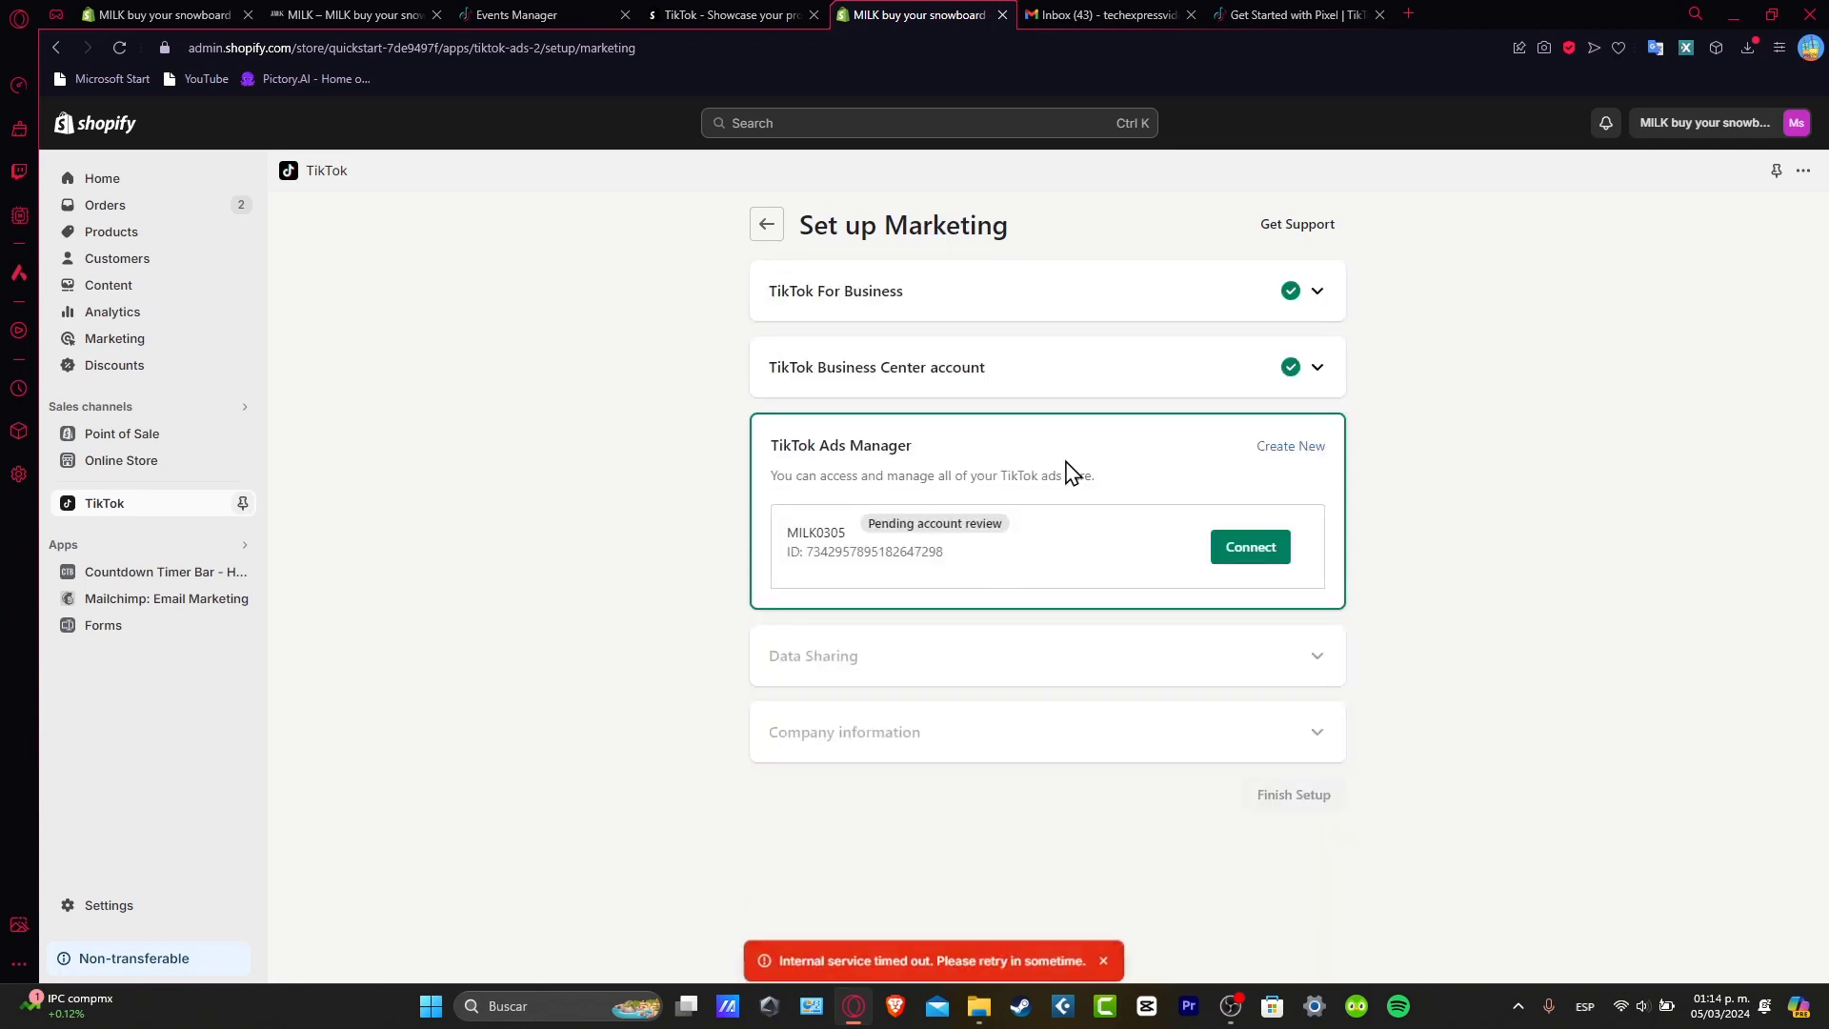
left_click(1236, 552)
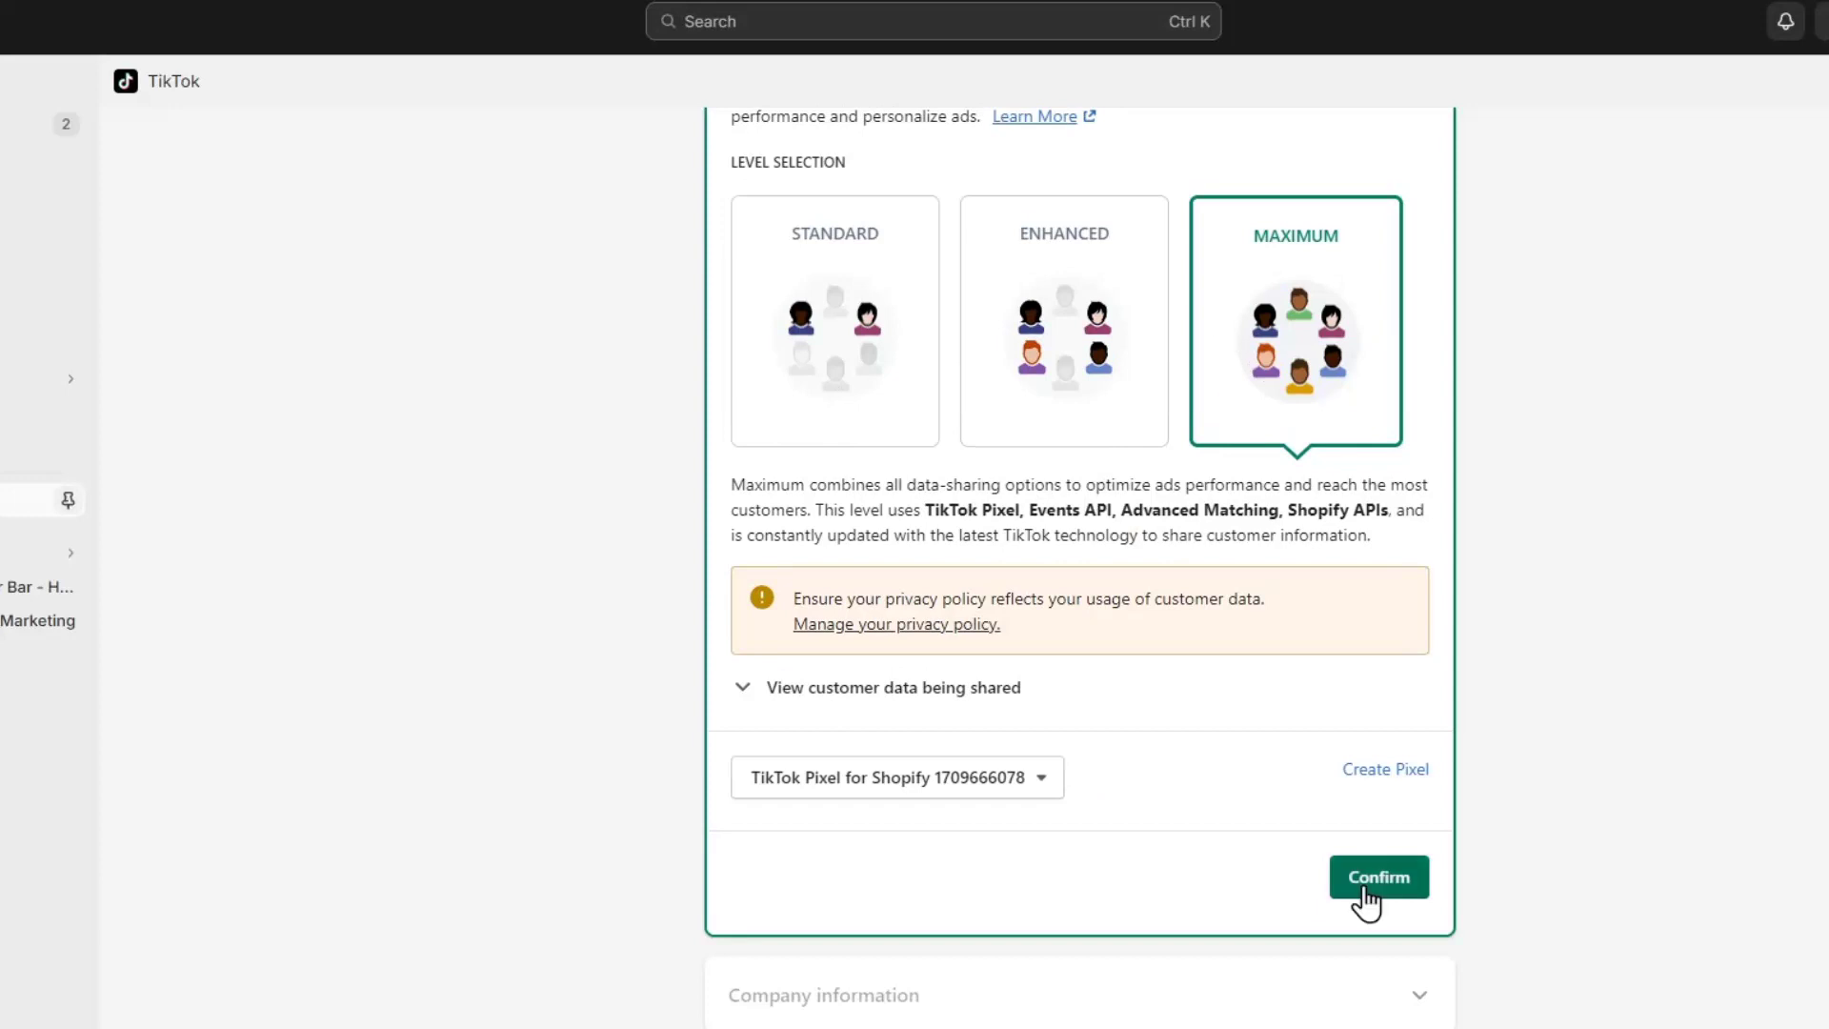
left_click(1364, 890)
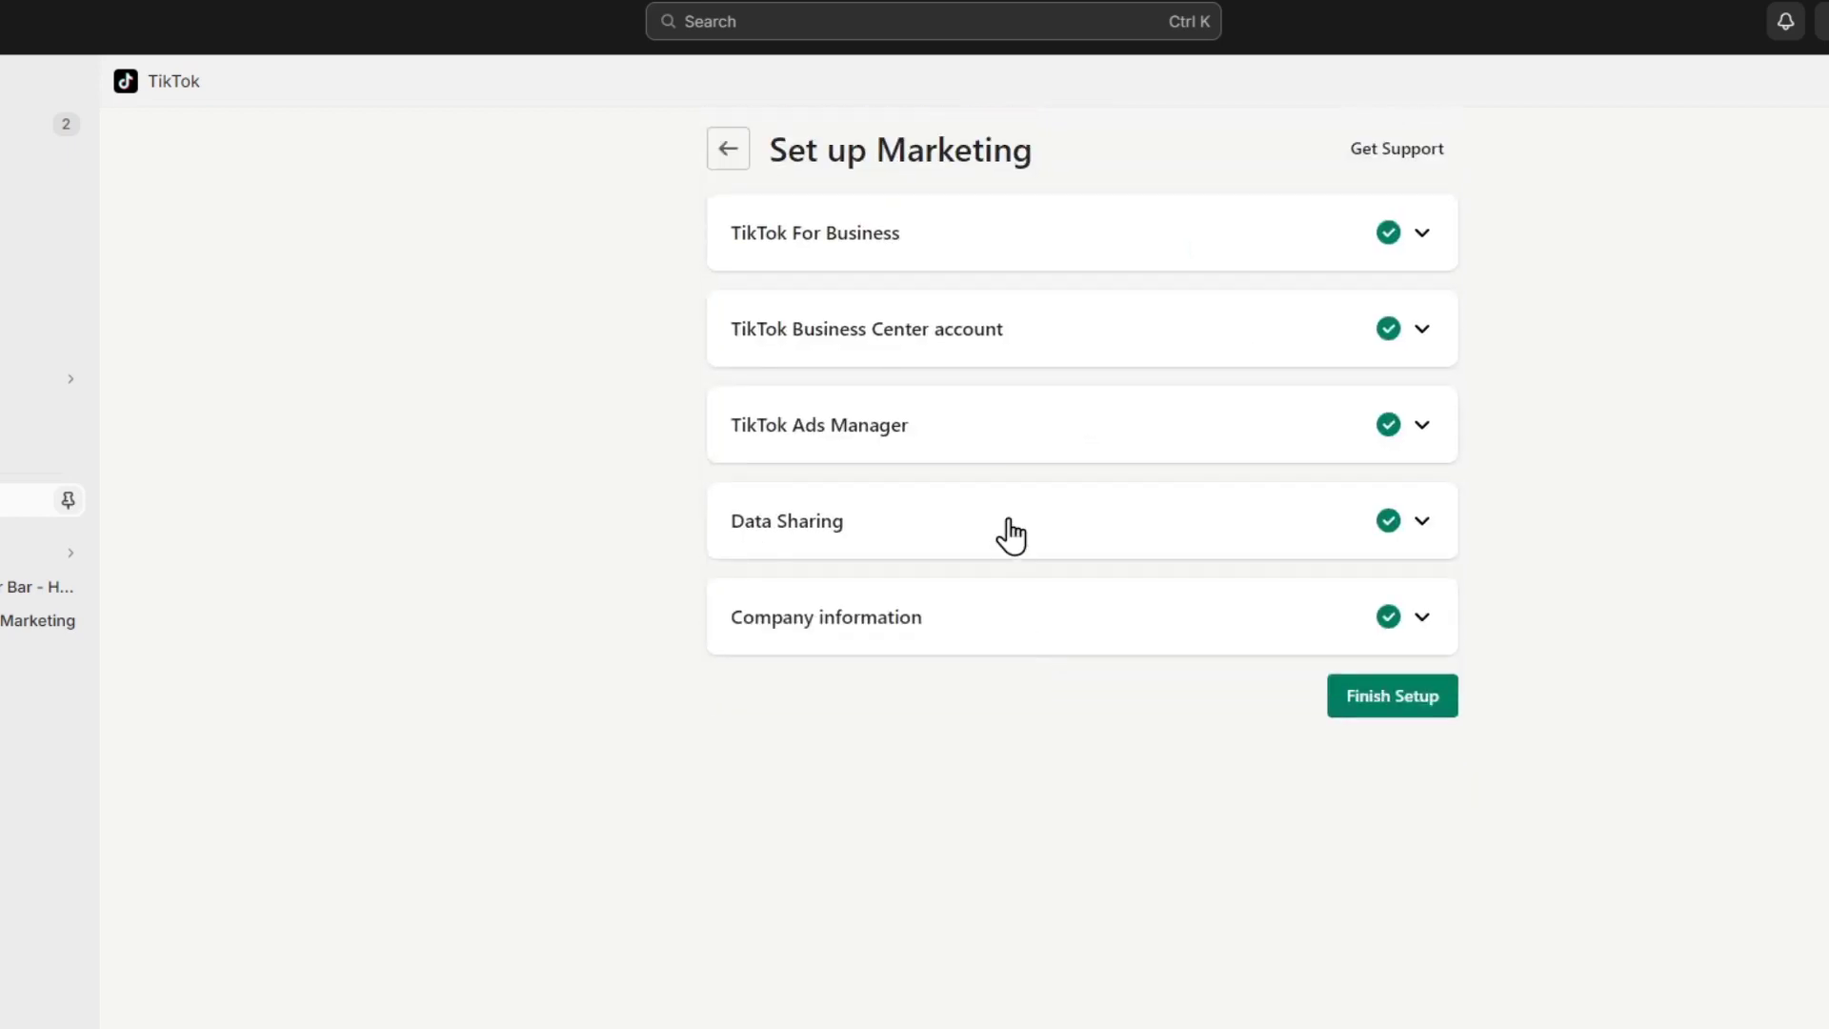
Review the data sharing and company information steps to check setup status.
left_click(1010, 533)
scroll(1205, 608, "down", 5)
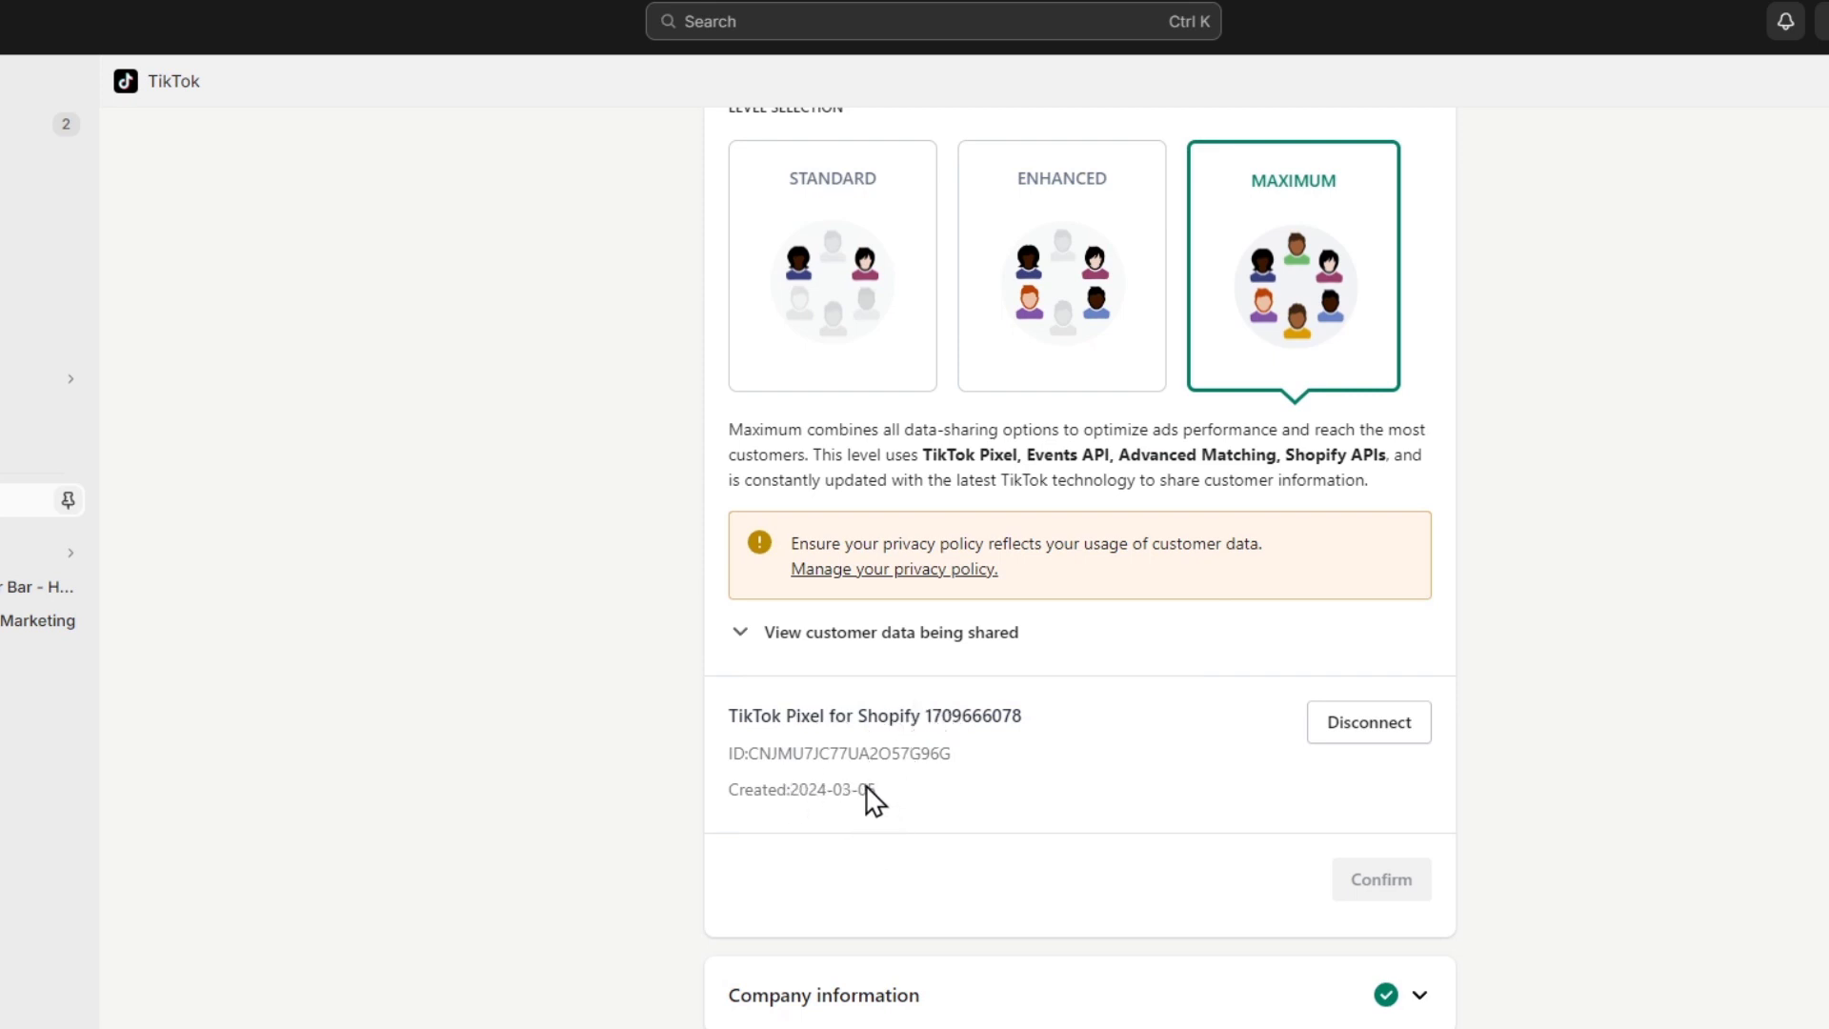
left_click(1224, 1008)
scroll(1270, 1000, "down", 1)
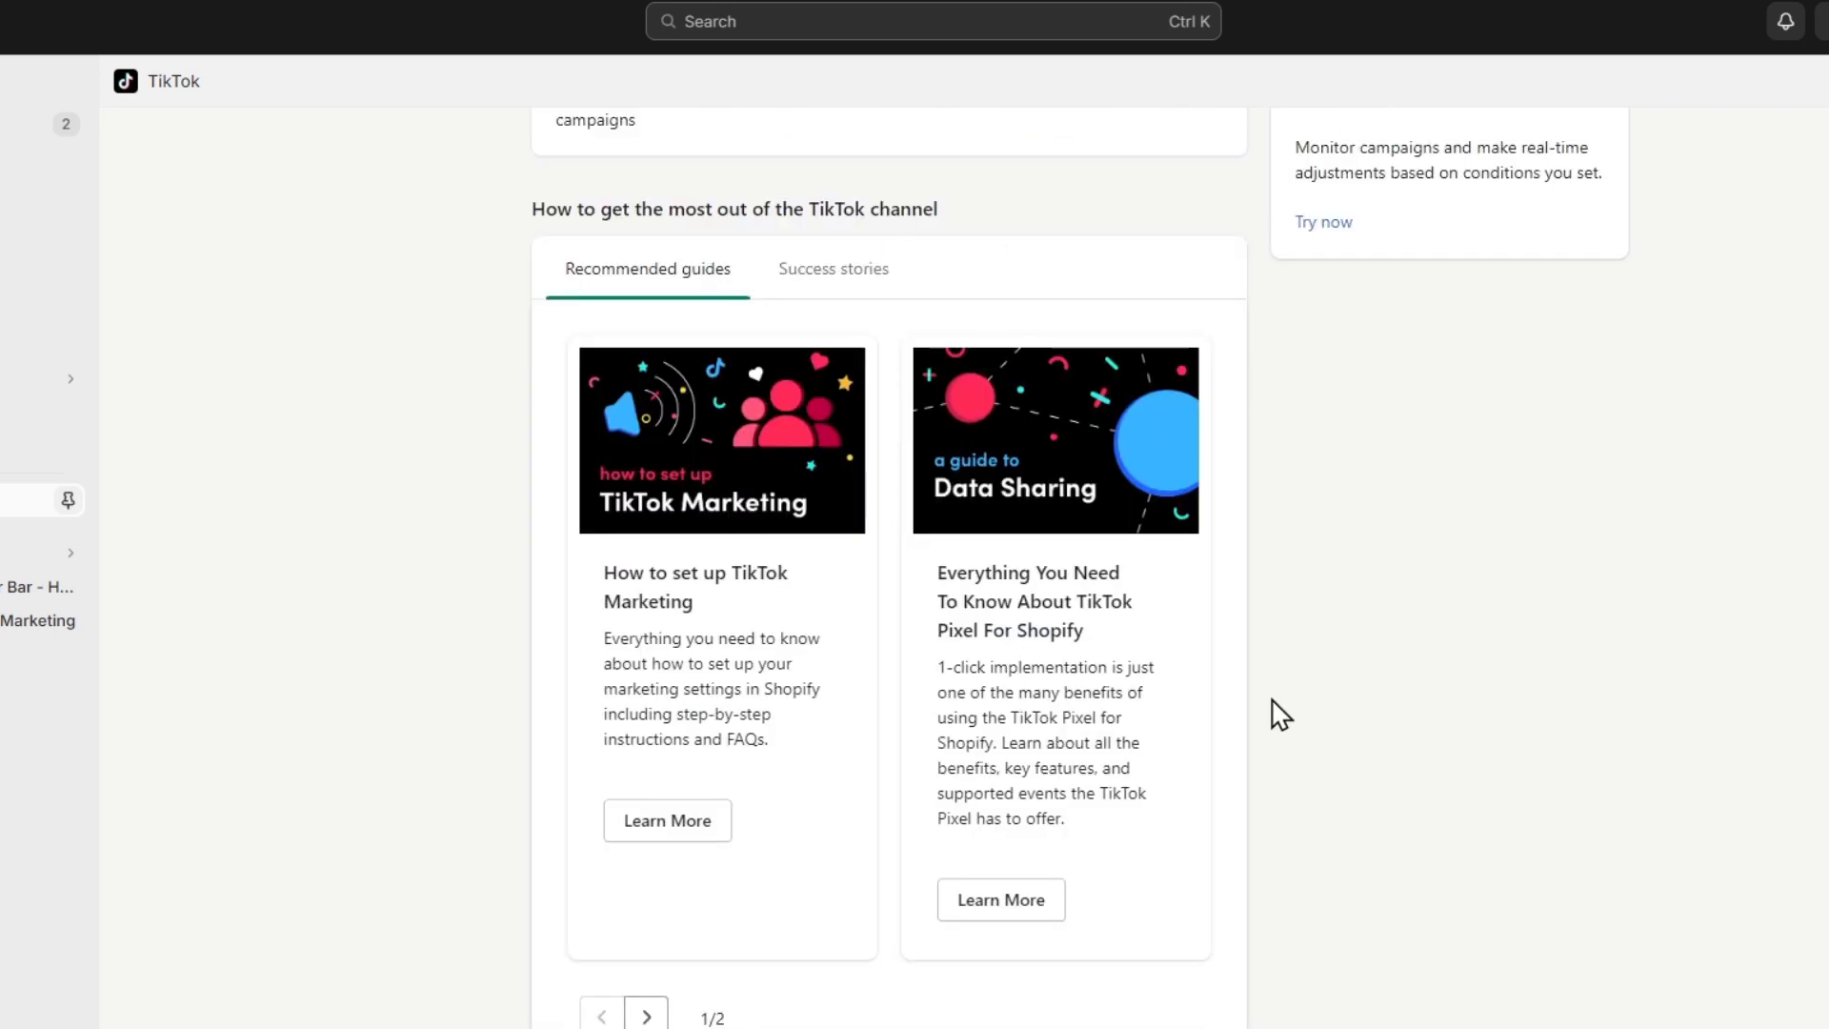
scroll(1276, 714, "up", 4)
scroll(1272, 731, "up", 2)
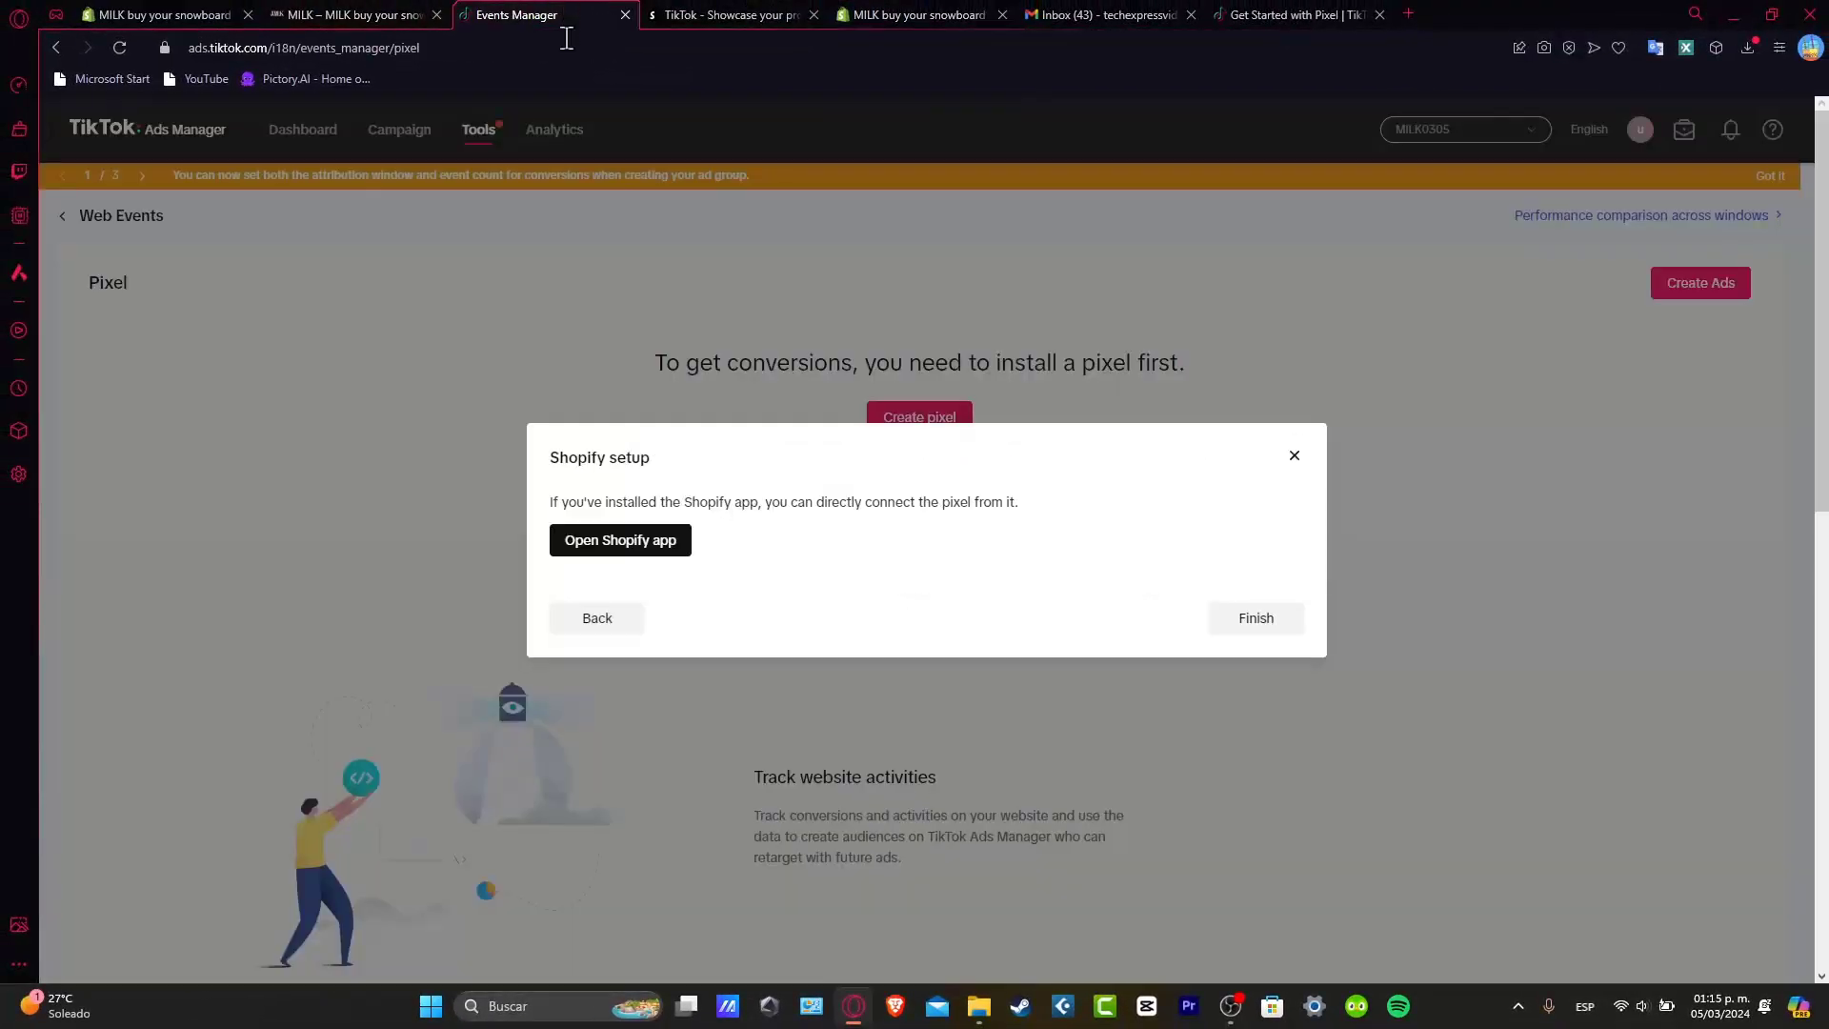
Dismiss the Shopify setup prompt in Events Manager and return to the Shopify admin home.
left_click(1248, 627)
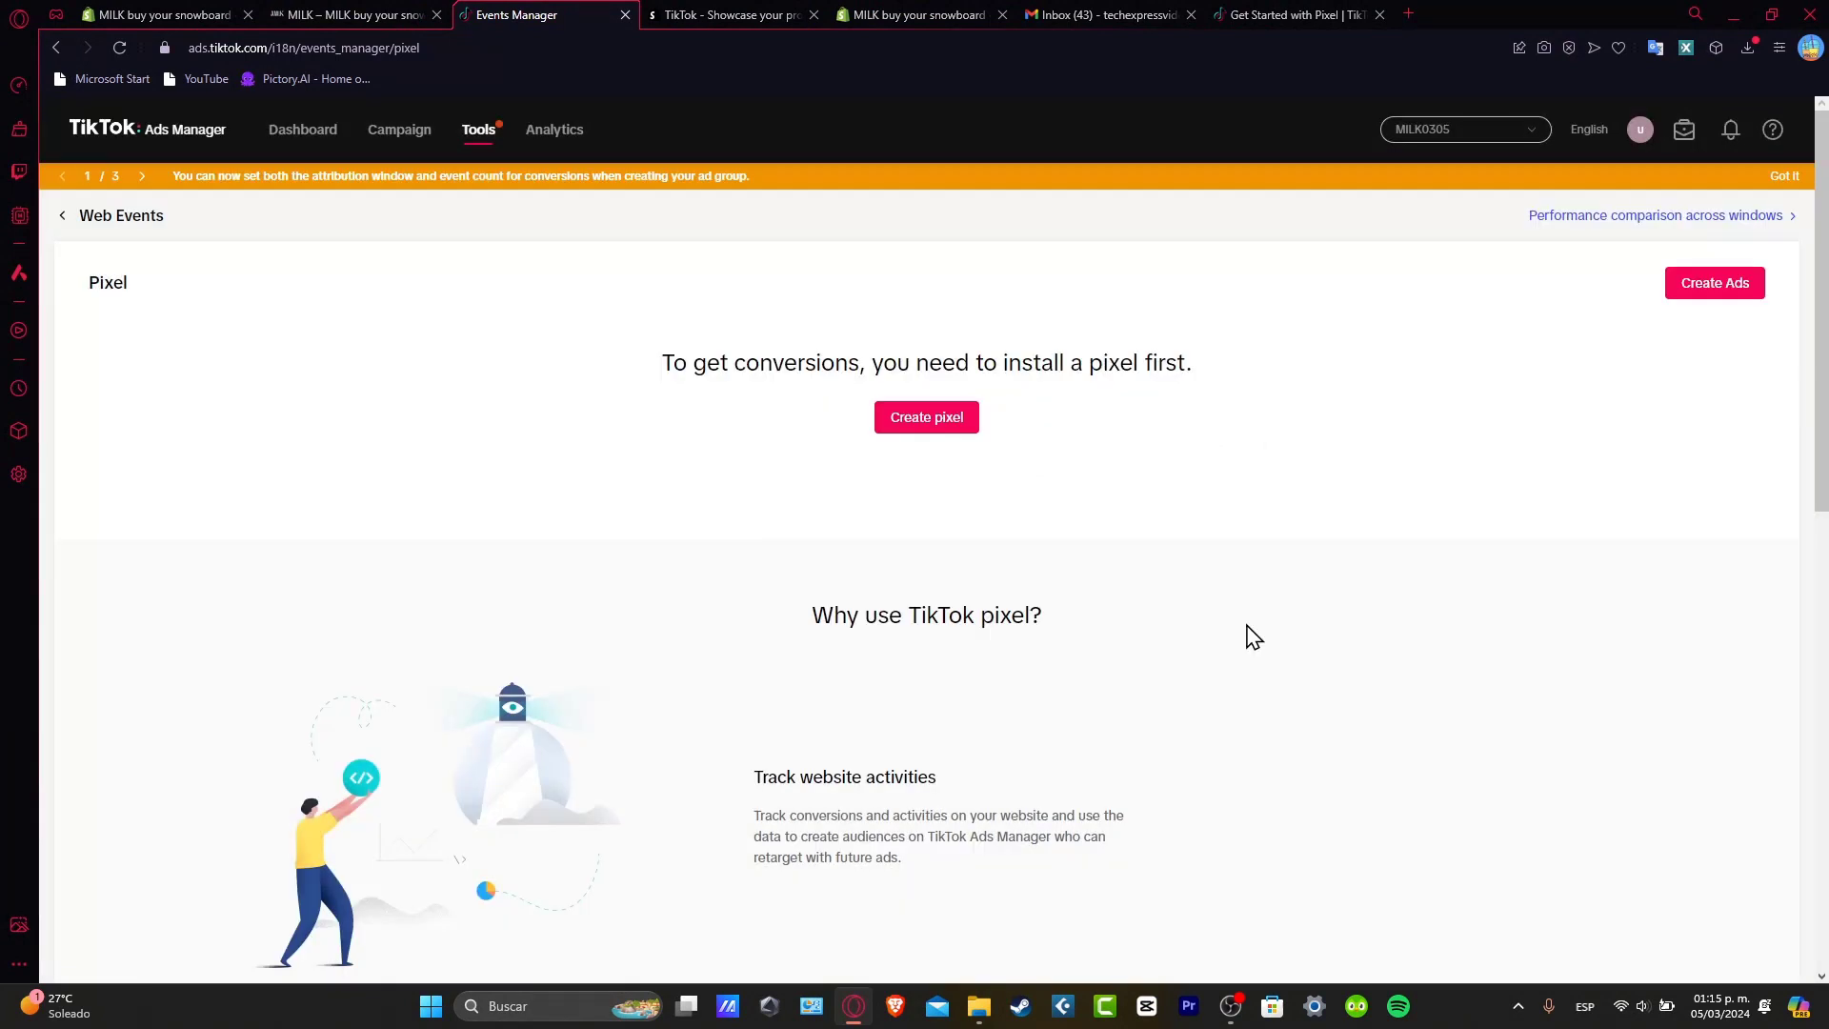
left_click(122, 49)
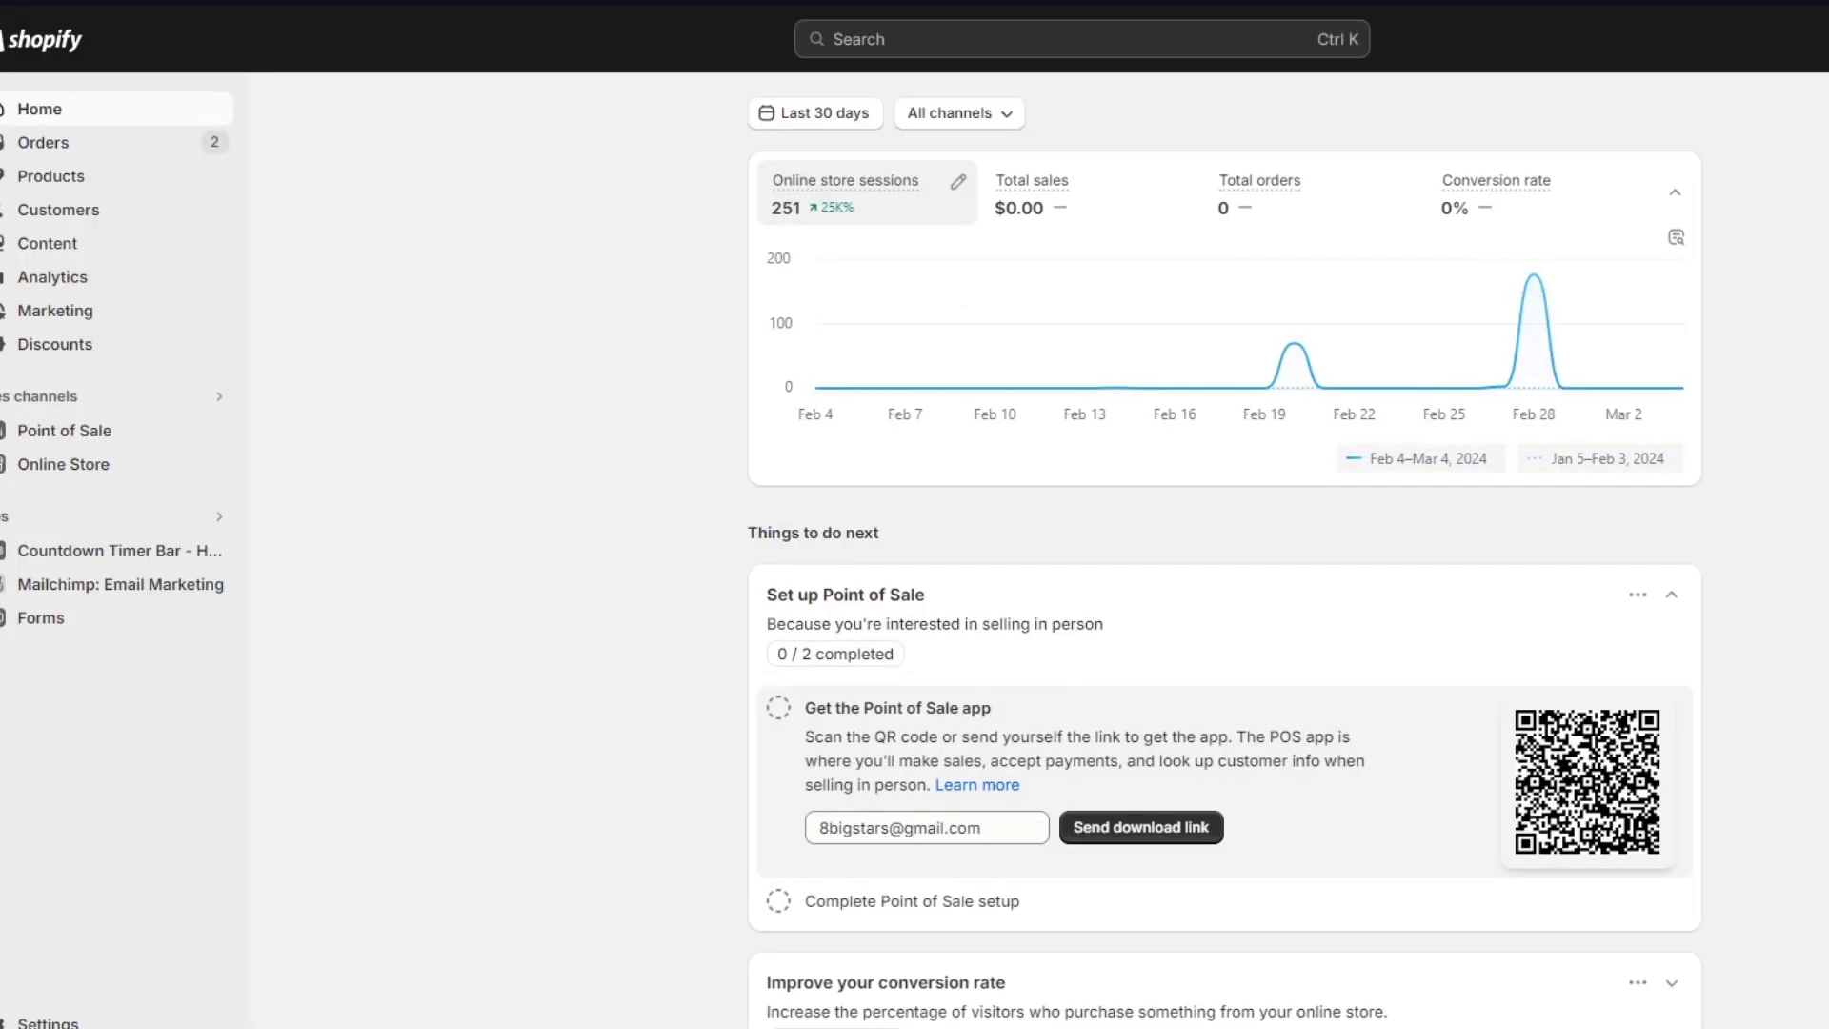
Browse the installed apps list, reload the admin, and switch to the TikTok App Store listing.
left_click(76, 517)
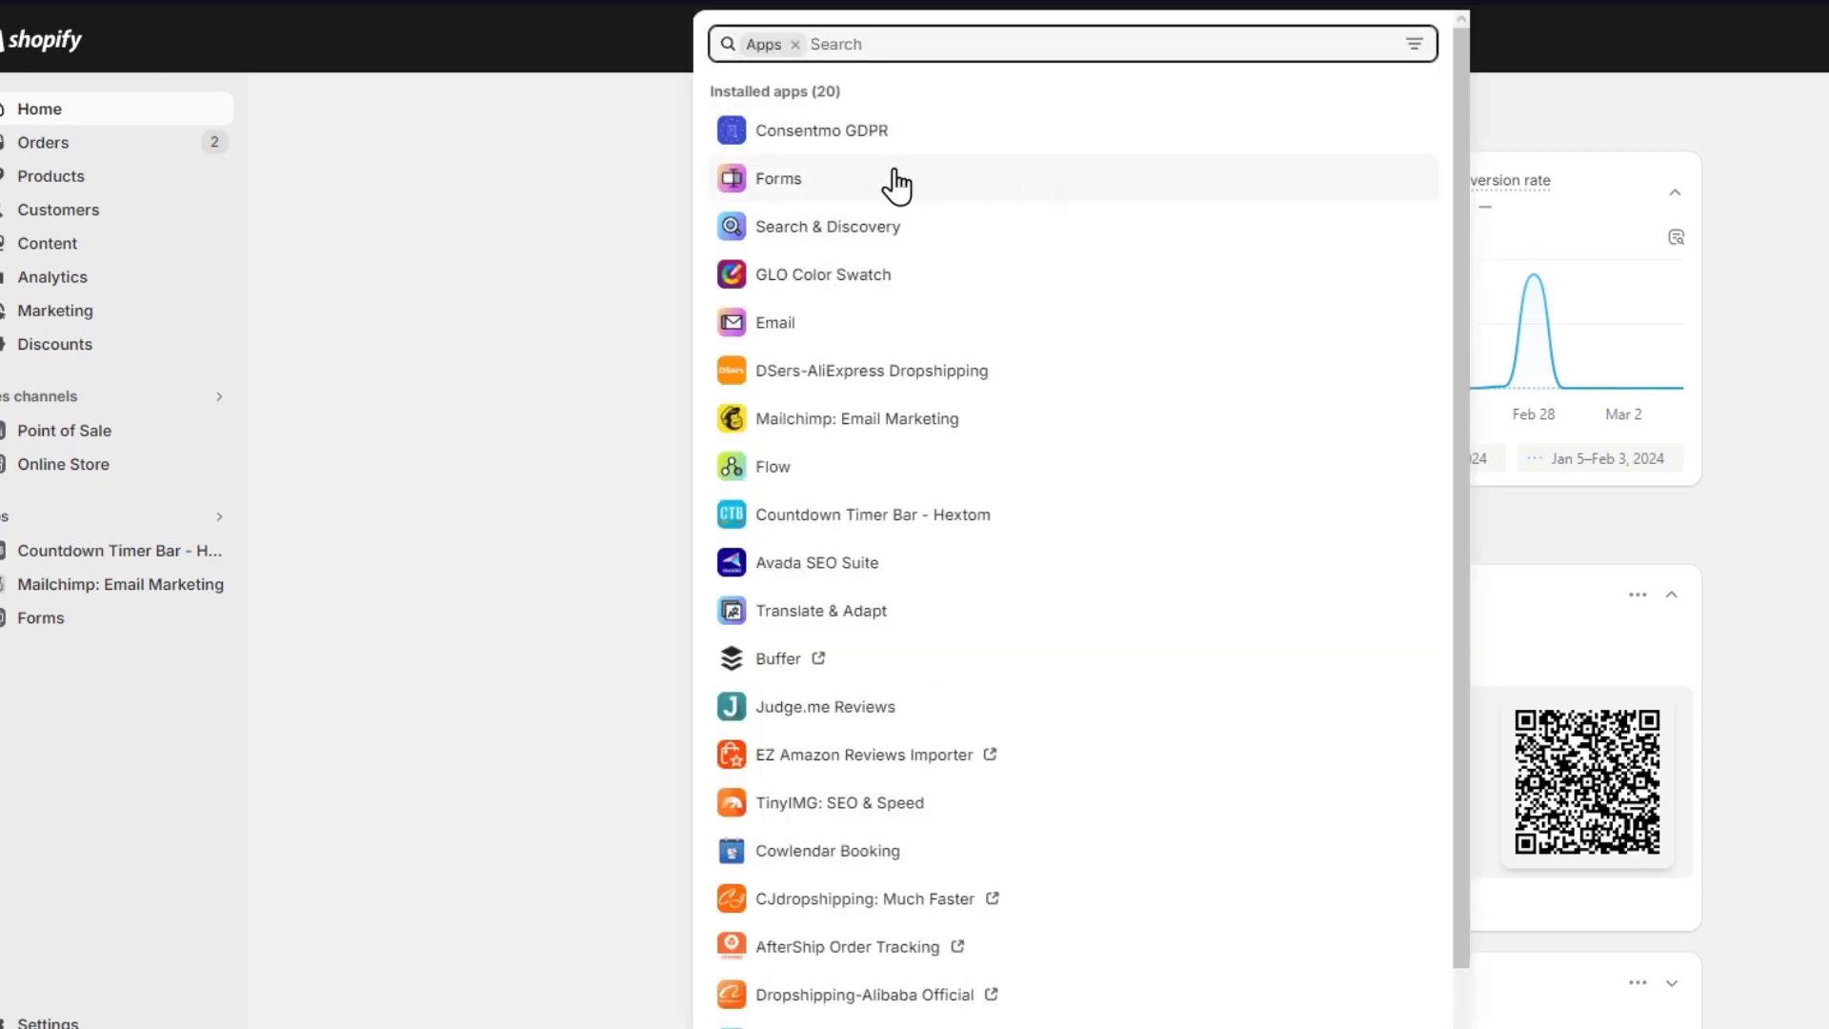
scroll(886, 634, "down", 3)
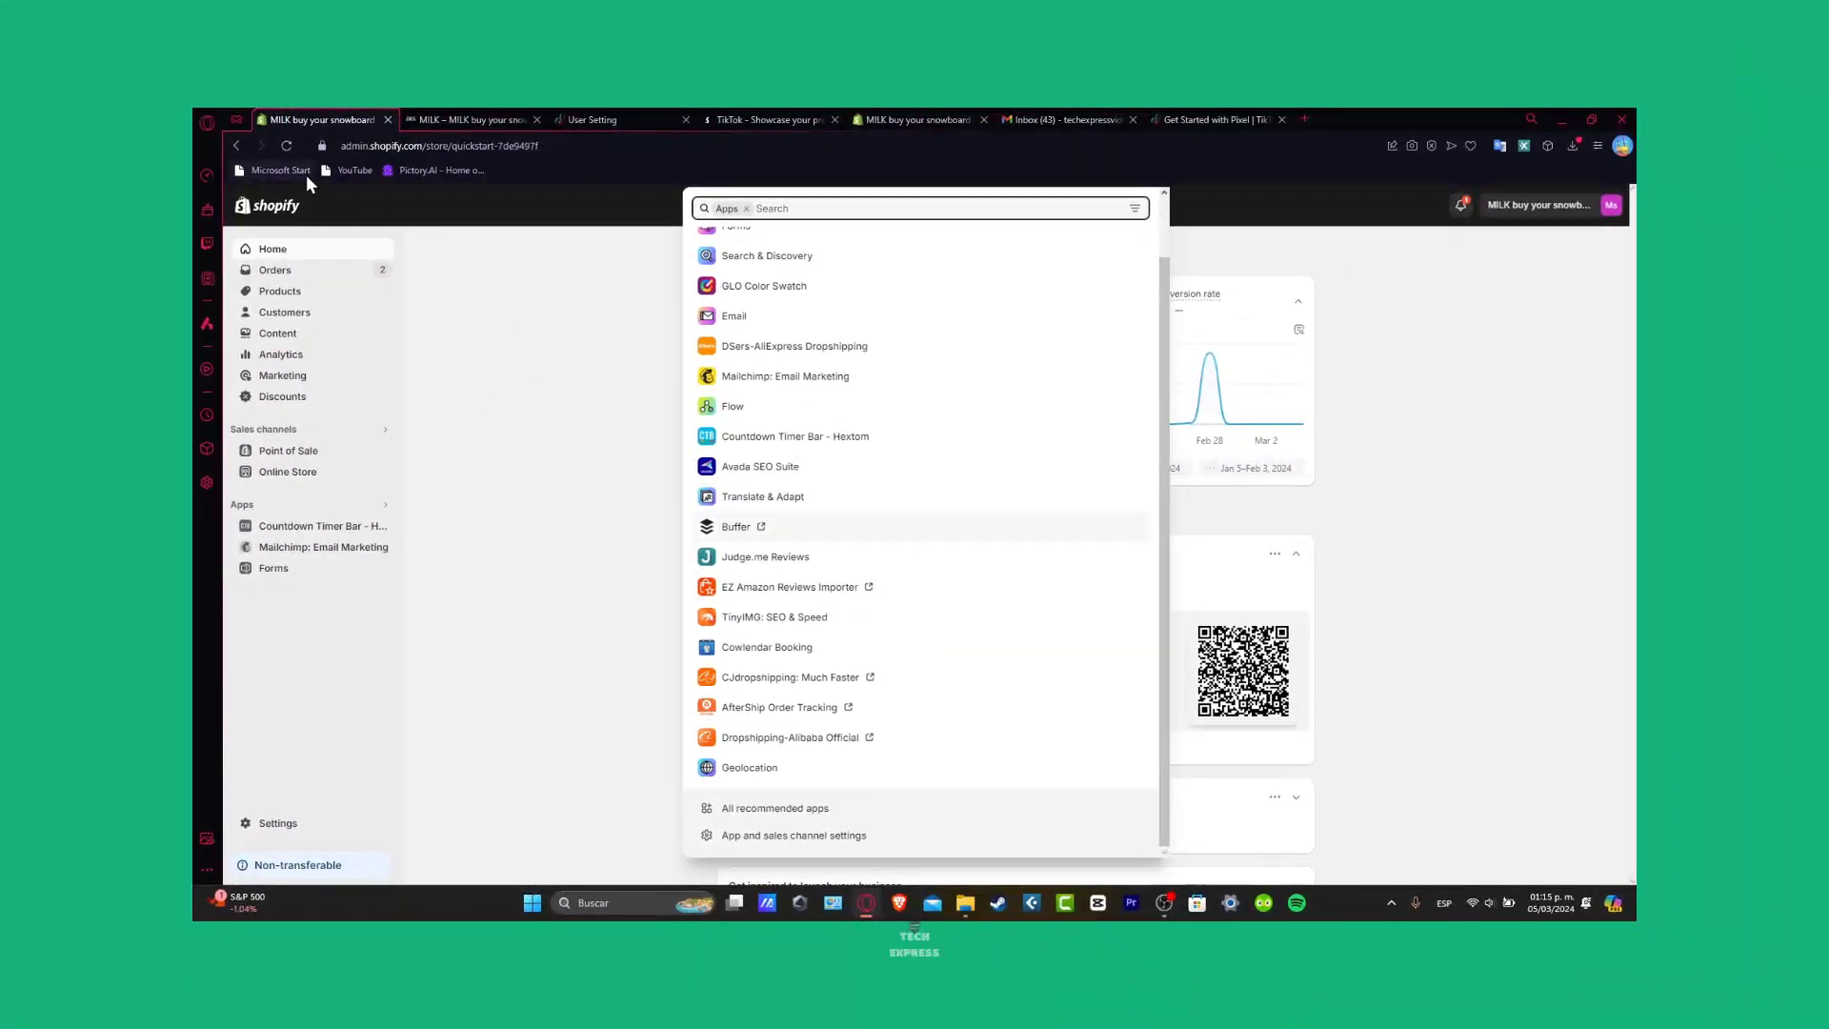
left_click(283, 145)
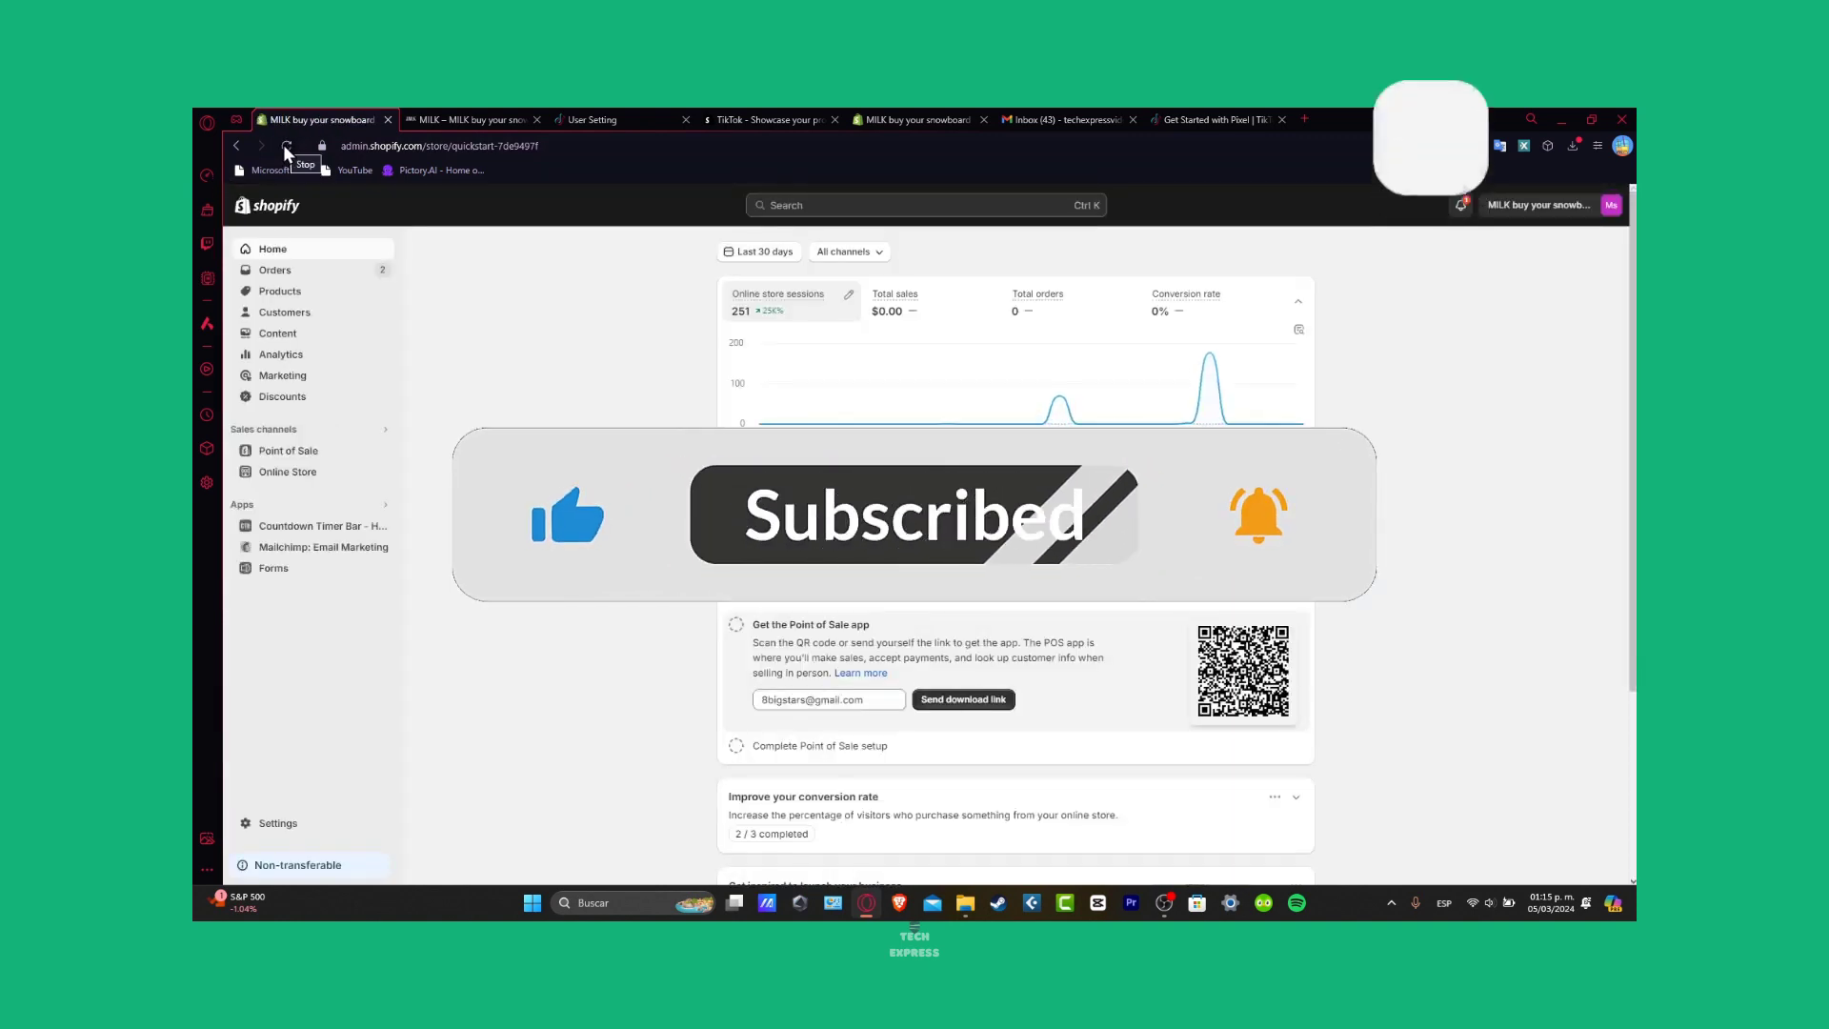
left_click(370, 502)
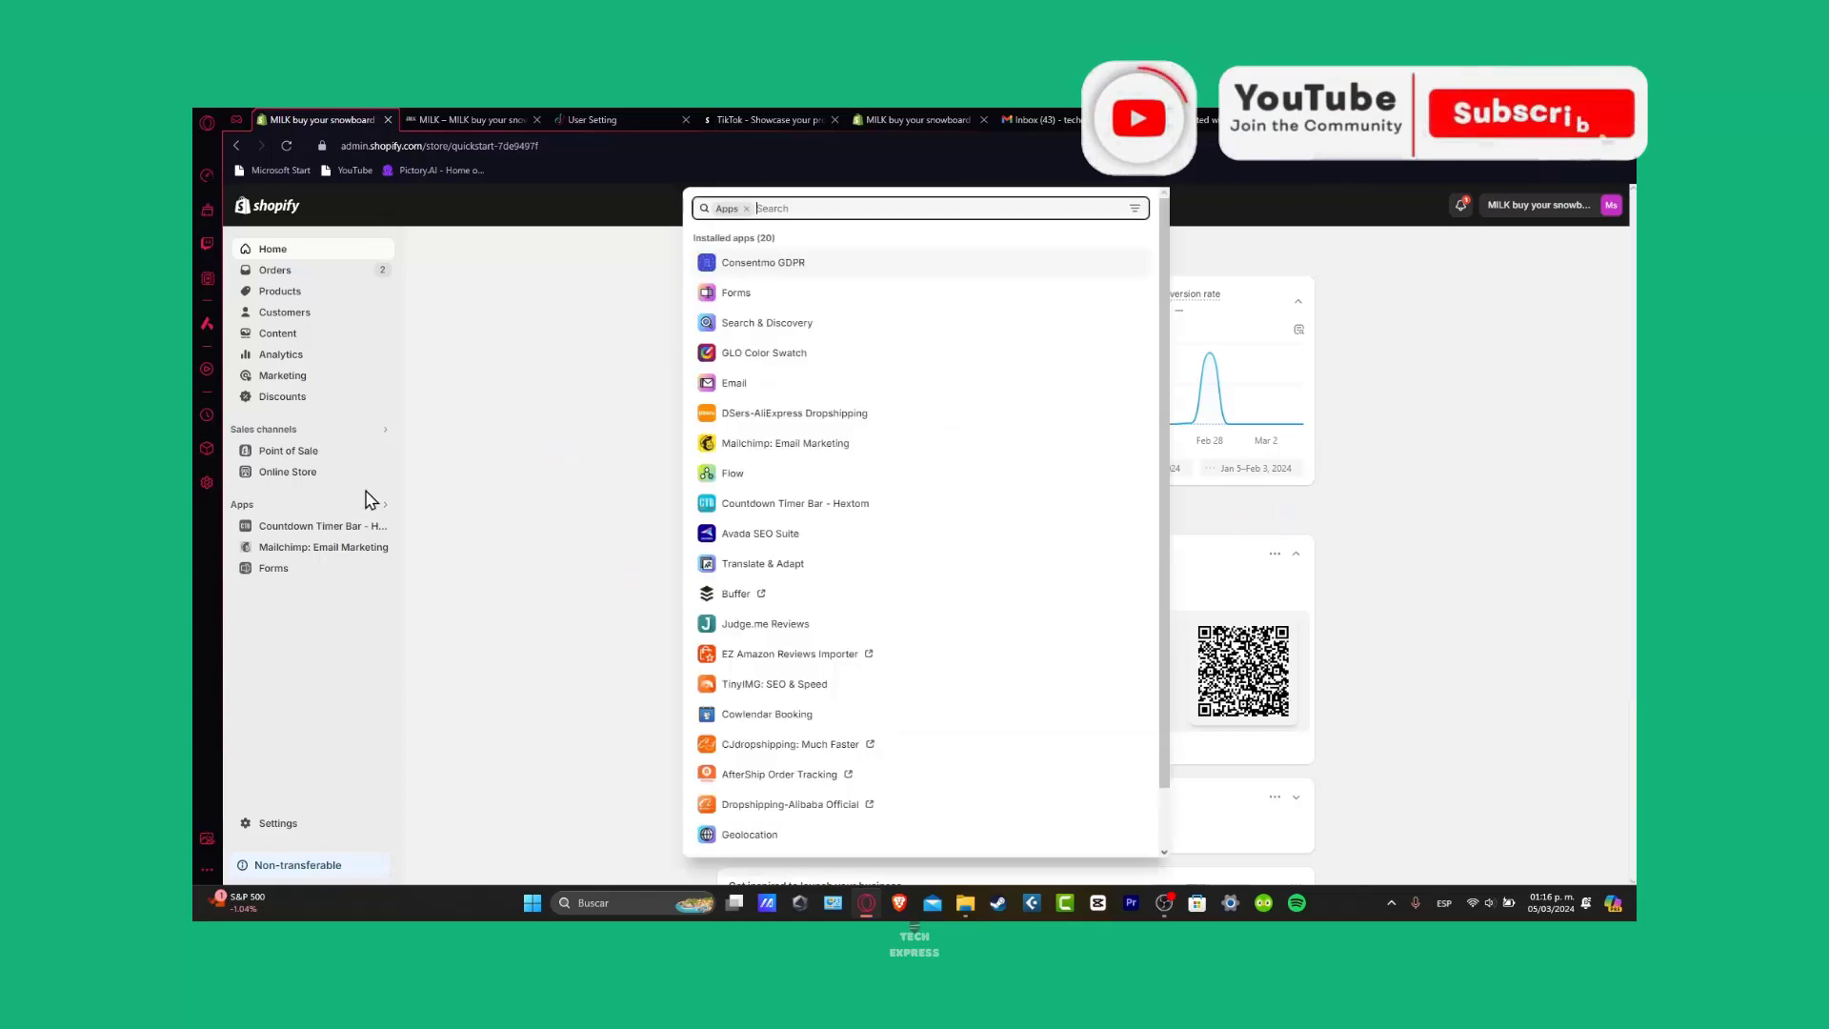
scroll(843, 477, "down", 2)
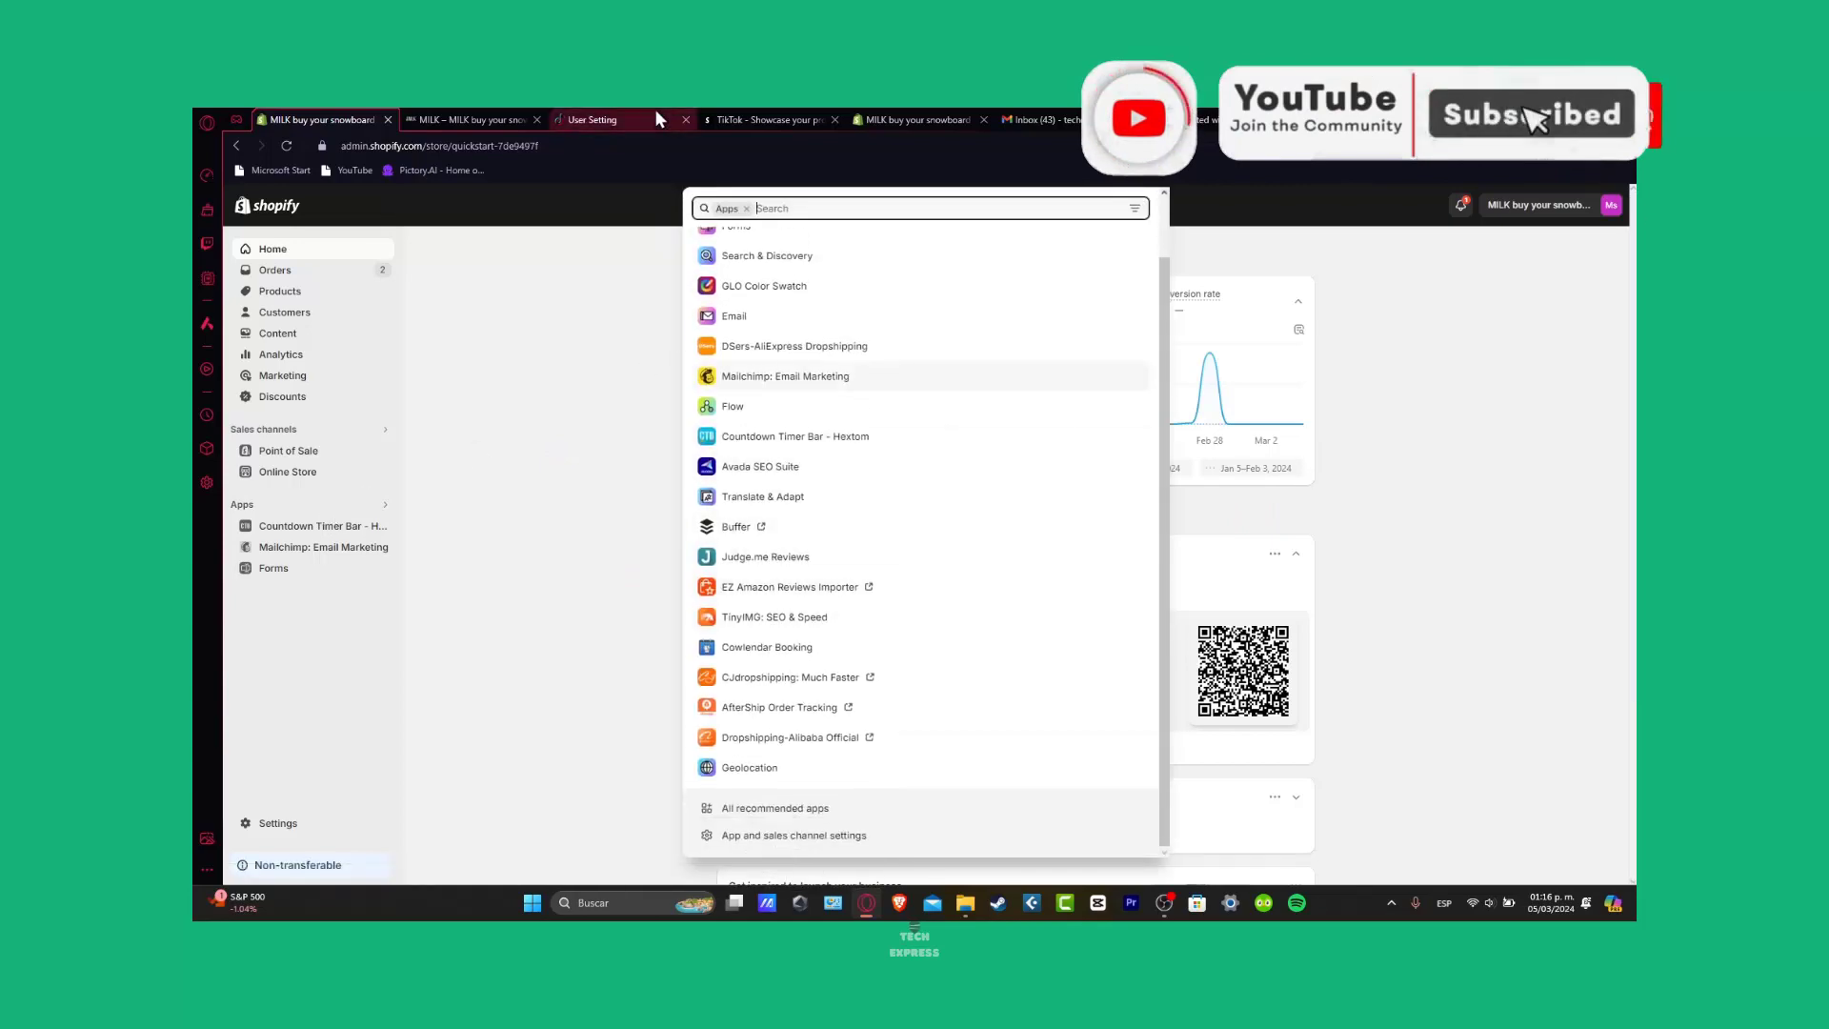
left_click(760, 119)
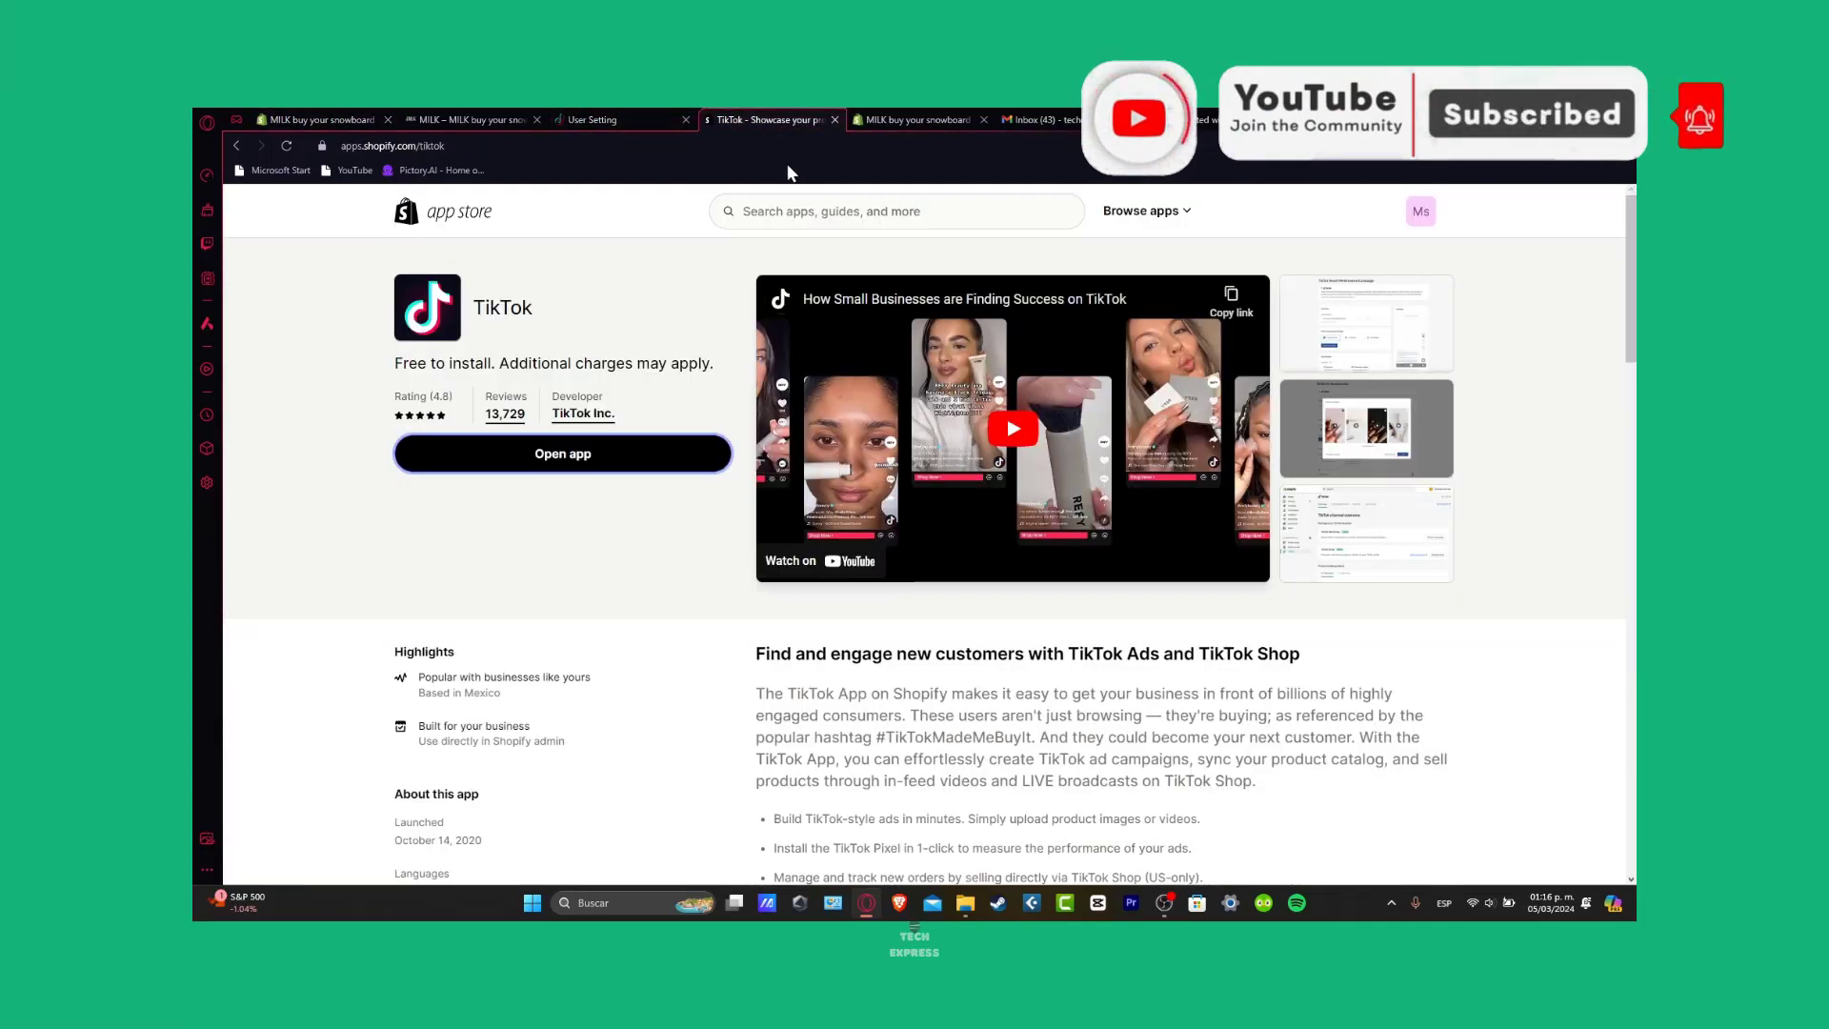